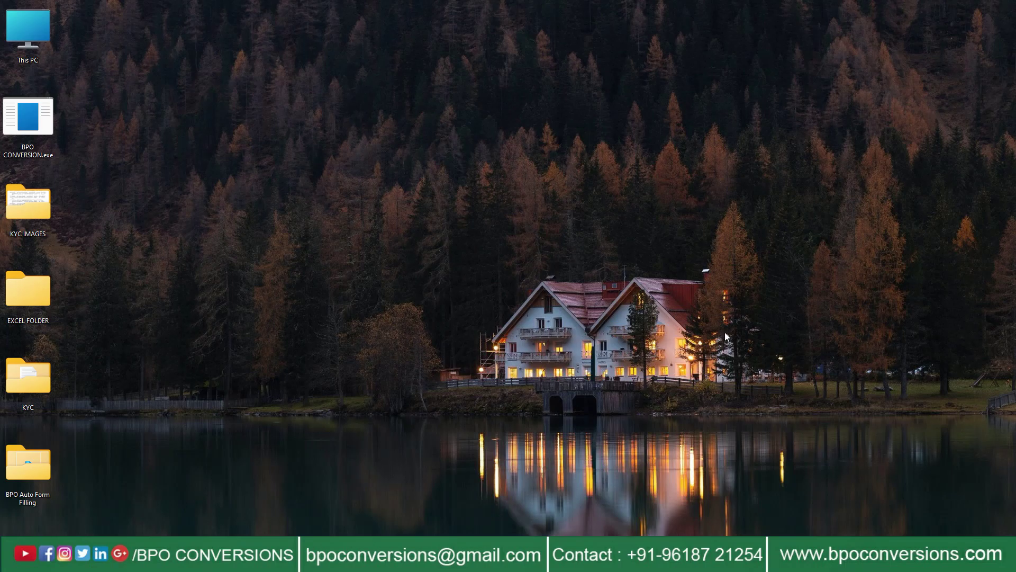
- Preview TYBCYTOP (1).jpg from KYC IMAGES in Paint at full screen, then close it
{"action": "right_click", "coordinate": [35, 209]}
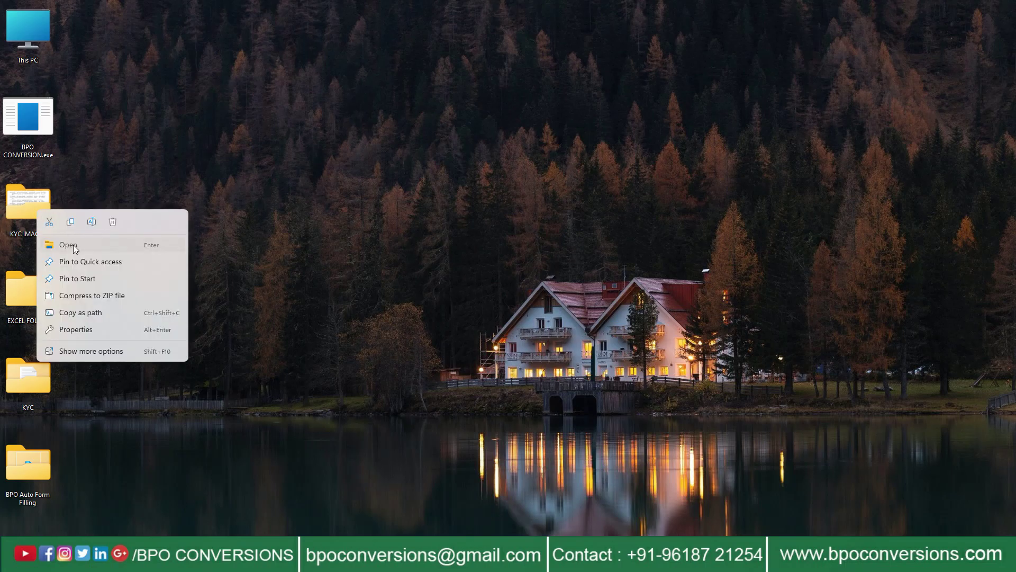
{"action": "left_click", "coordinate": [73, 245]}
{"action": "left_click", "coordinate": [127, 122]}
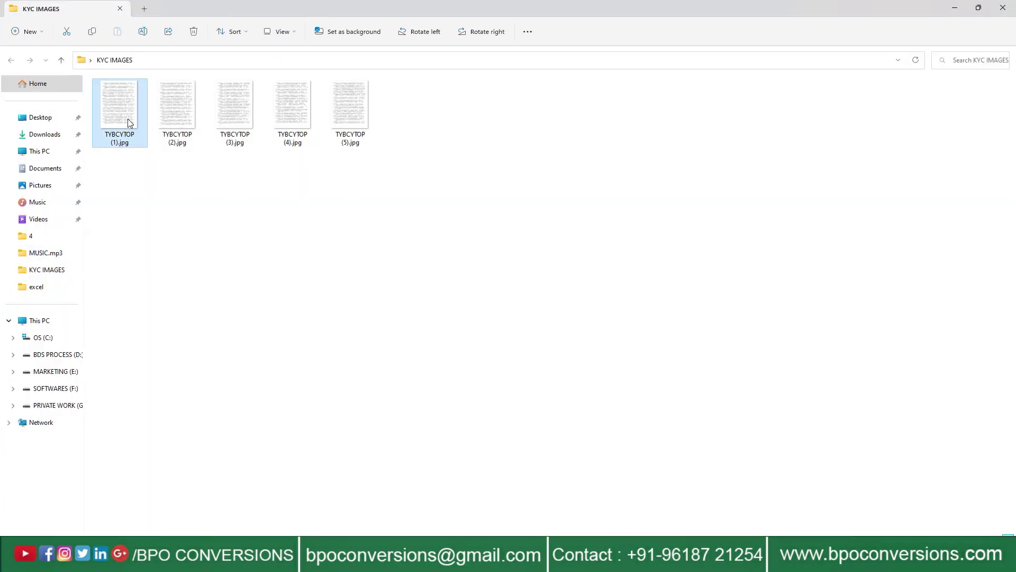
{"action": "right_click", "coordinate": [127, 122]}
{"action": "left_click", "coordinate": [317, 191]}
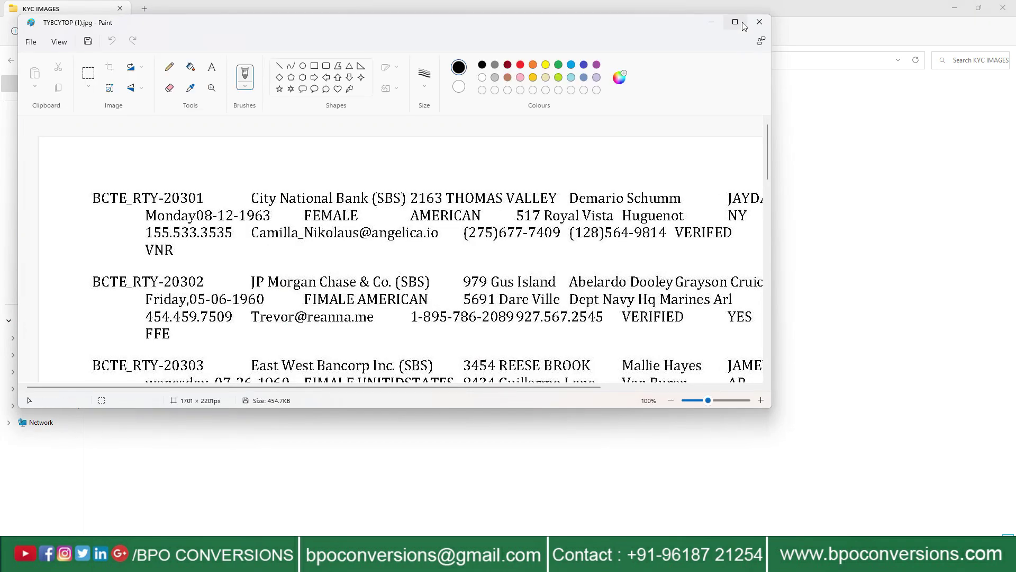
{"action": "left_click", "coordinate": [742, 24]}
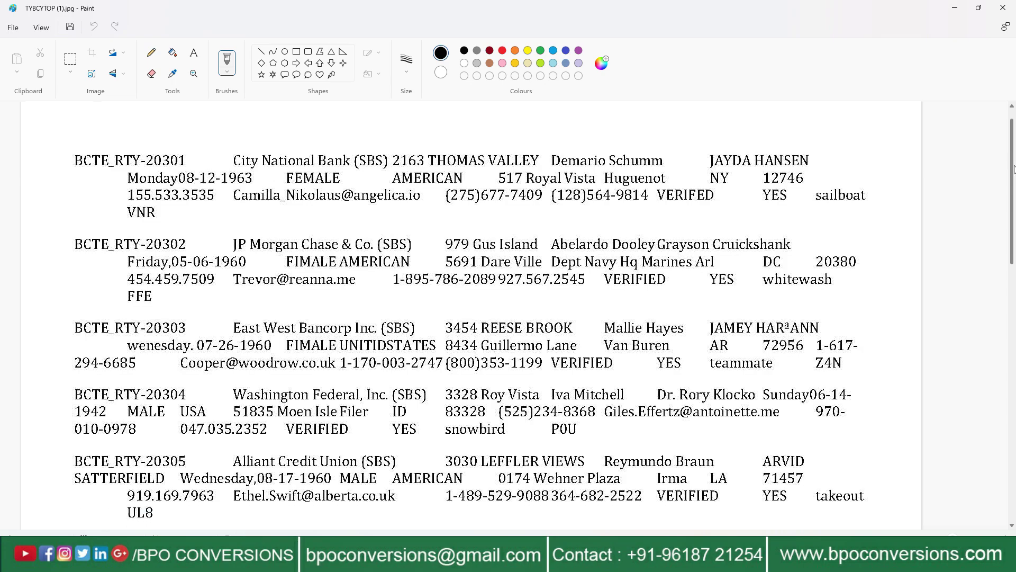
{"action": "left_click_drag", "start_coordinate": [1013, 169], "coordinate": [1014, 120]}
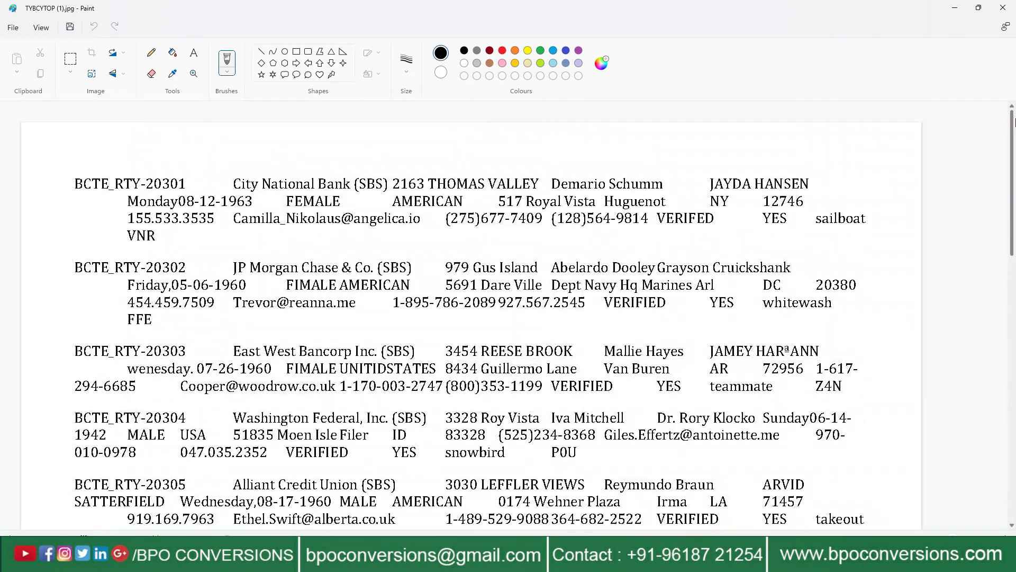
{"action": "left_click", "coordinate": [1012, 10]}
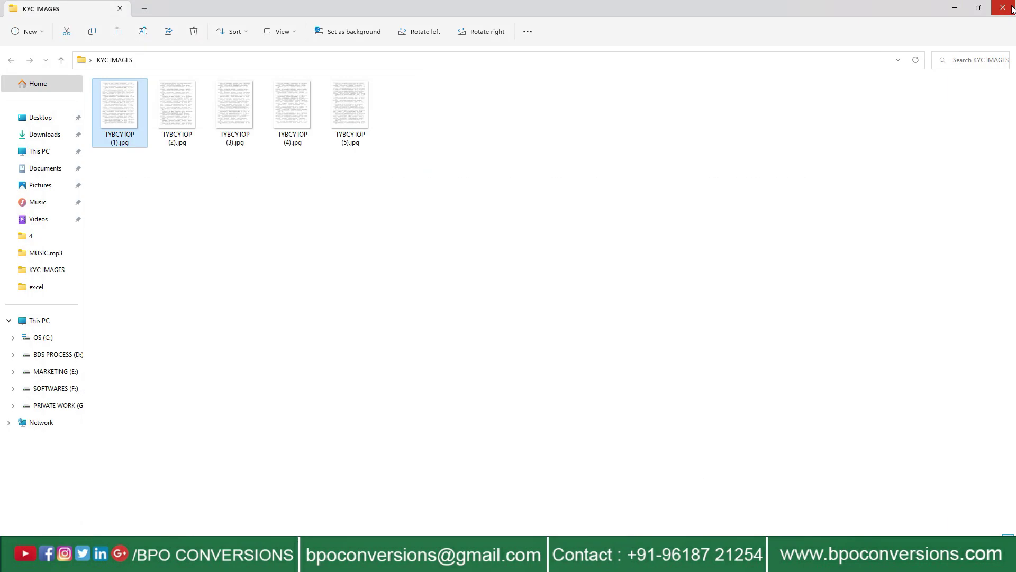
{"action": "left_click", "coordinate": [1013, 10]}
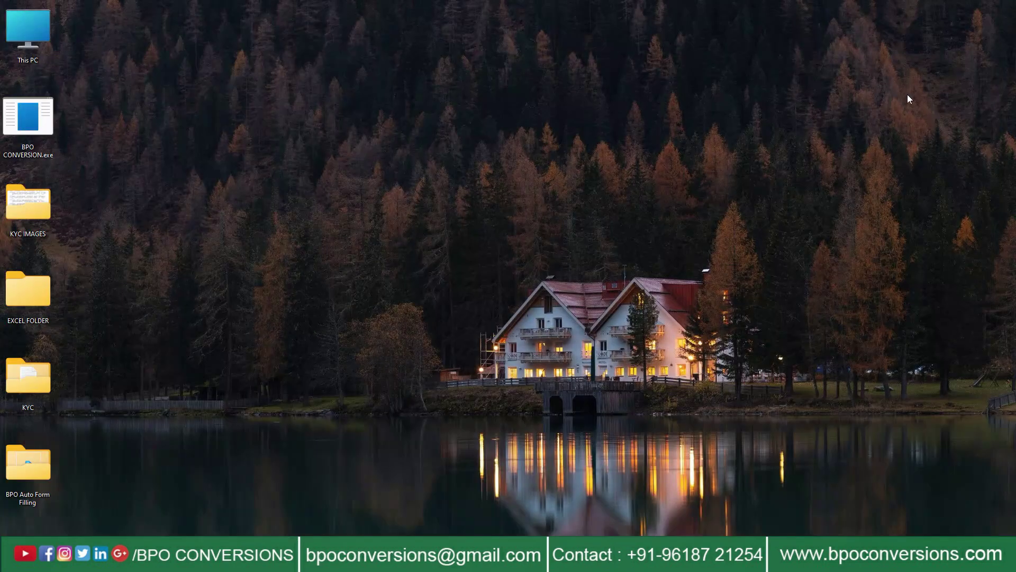
- Confirm that EXCEL FOLDER is empty and close it
{"action": "right_click", "coordinate": [44, 292]}
{"action": "left_click", "coordinate": [69, 325]}
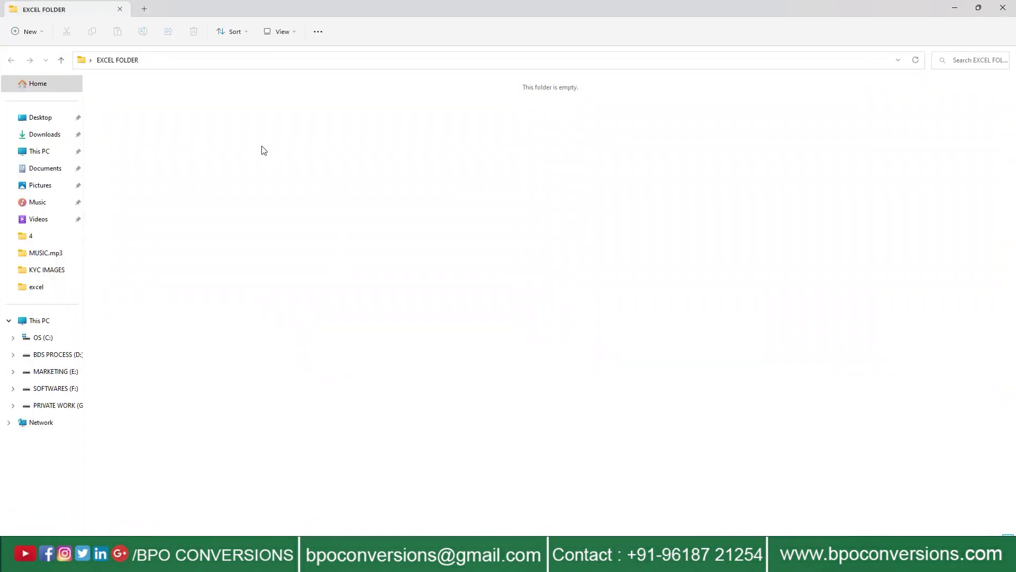
{"action": "left_click_drag", "start_coordinate": [260, 147], "coordinate": [675, 495]}
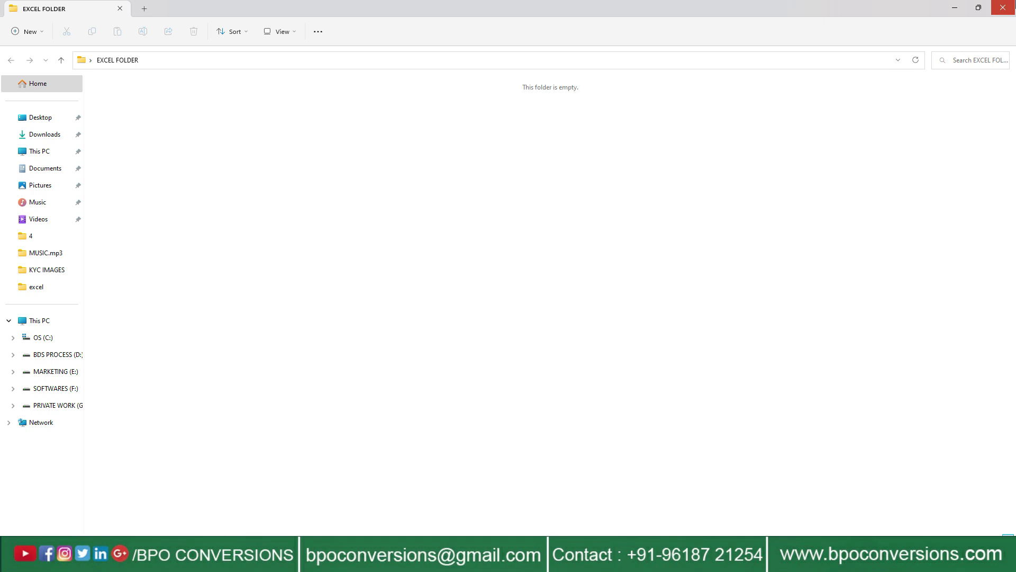
{"action": "left_click", "coordinate": [1003, 8]}
- Launch the converter with input folder KYC IMAGES and output folder EXCEL FOLDER
{"action": "right_click", "coordinate": [50, 124]}
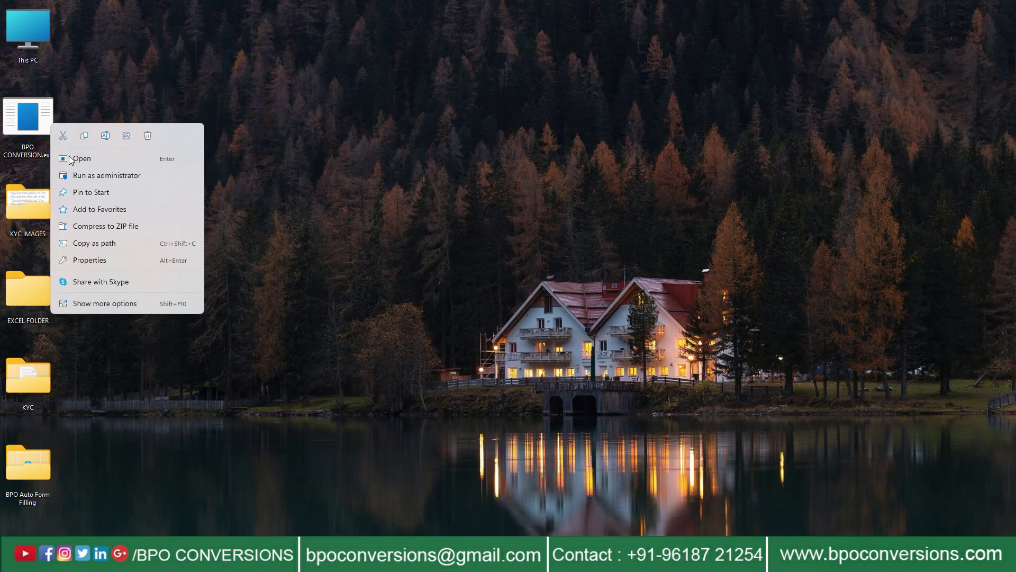
{"action": "left_click", "coordinate": [73, 162]}
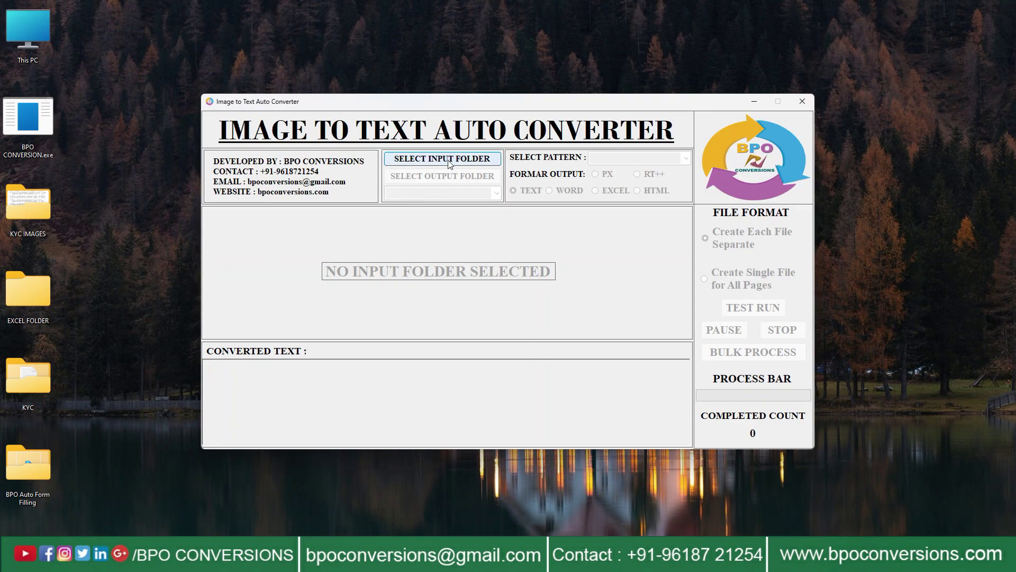
{"action": "left_click", "coordinate": [442, 161]}
{"action": "double_click", "coordinate": [464, 270]}
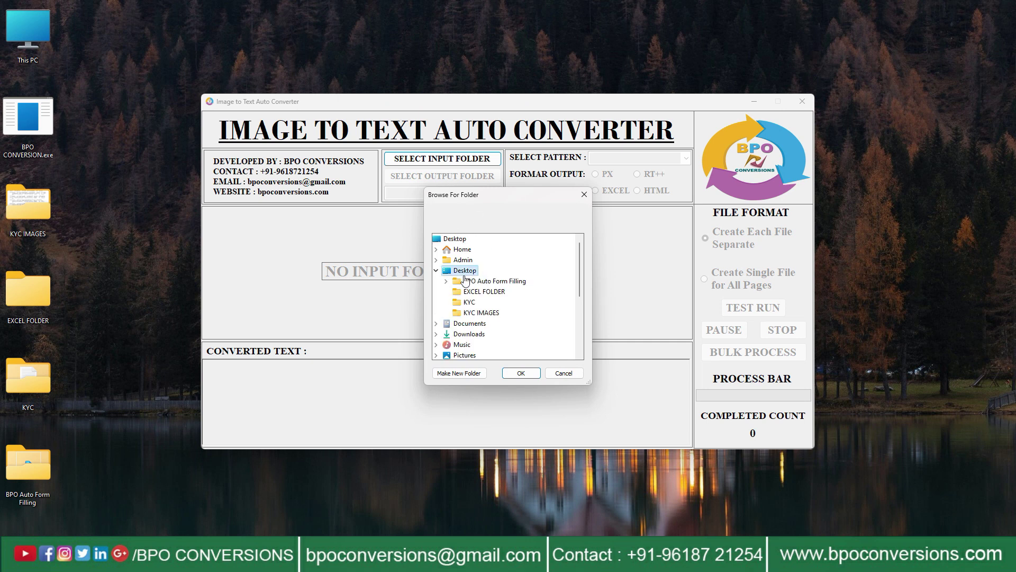
{"action": "left_click", "coordinate": [489, 313]}
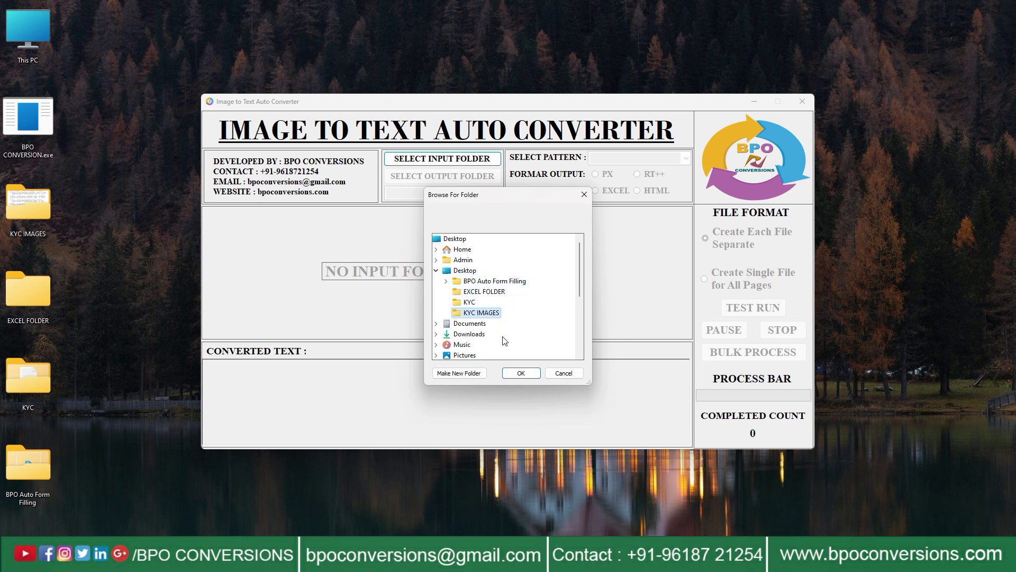
{"action": "left_click", "coordinate": [521, 373]}
{"action": "left_click", "coordinate": [468, 175]}
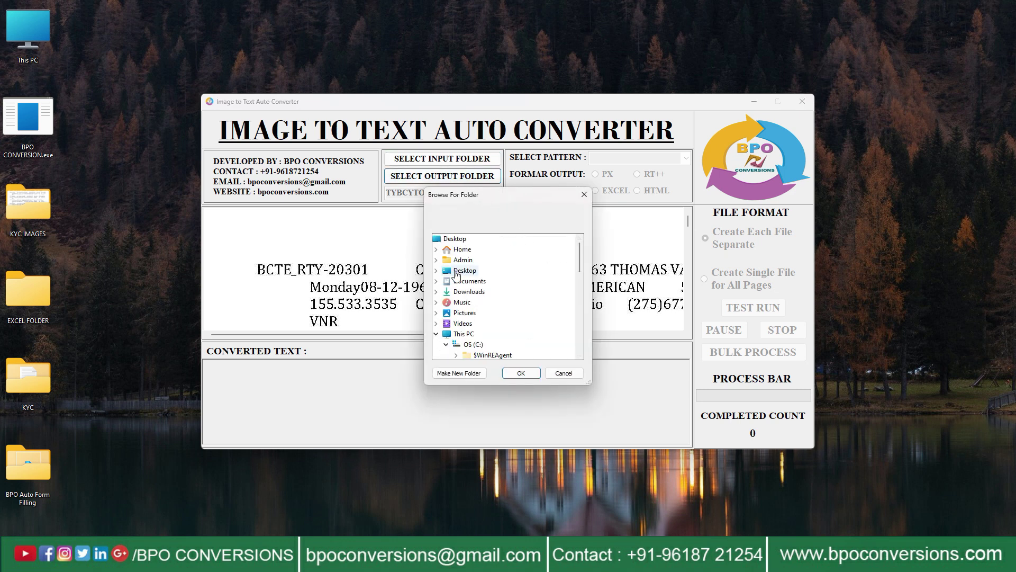
{"action": "left_click", "coordinate": [499, 293]}
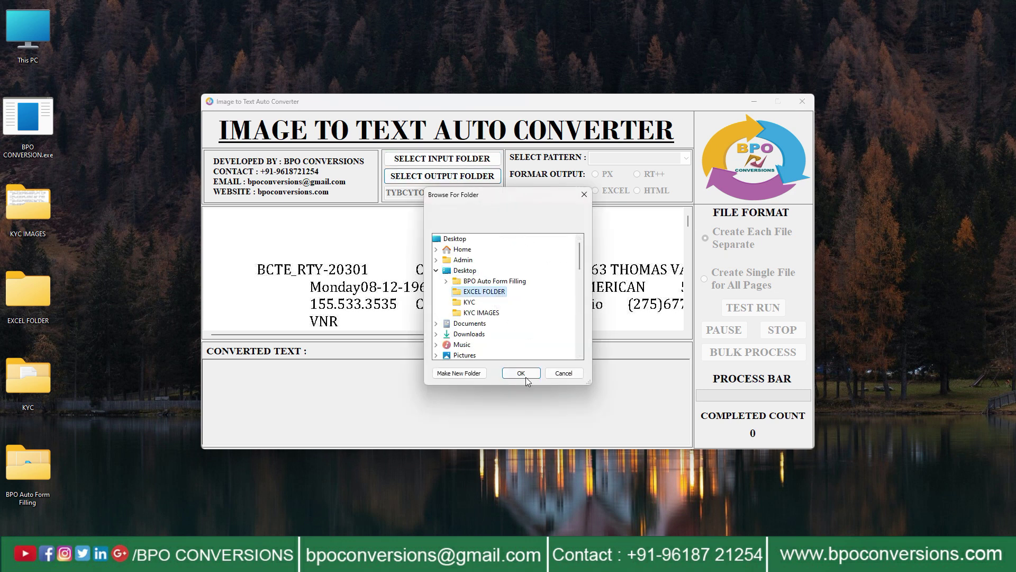
{"action": "left_click", "coordinate": [522, 373]}
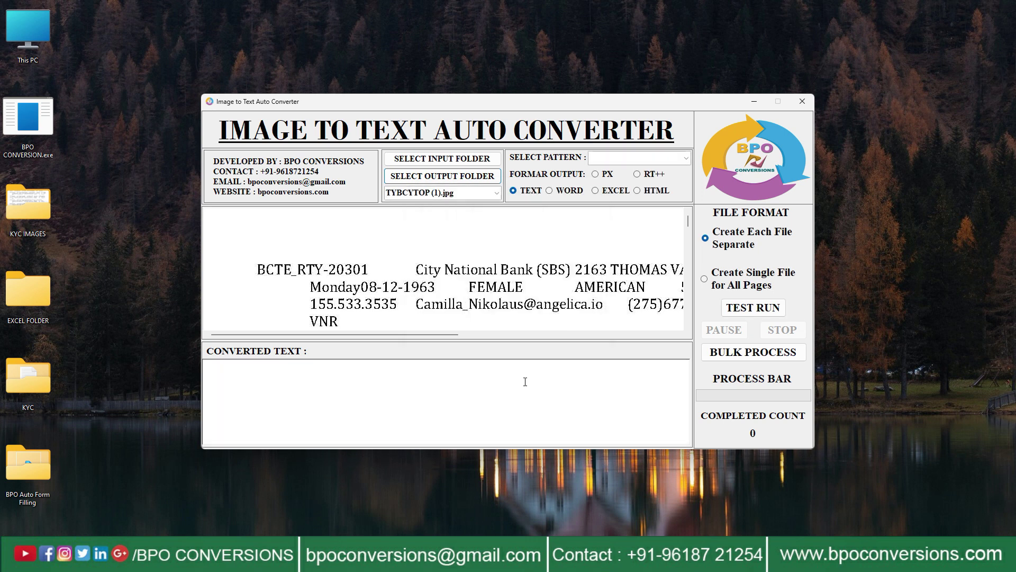
- Choose the KYC pattern and Excel output, then run the bulk conversion
{"action": "left_click", "coordinate": [499, 194]}
{"action": "left_click", "coordinate": [474, 208]}
{"action": "left_click", "coordinate": [687, 157]}
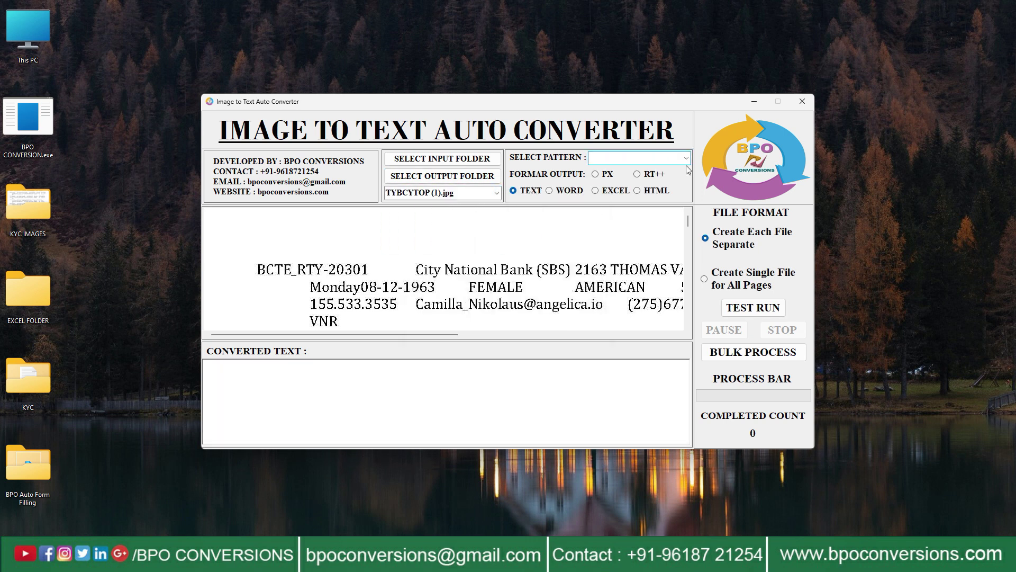
{"action": "left_click", "coordinate": [681, 171]}
{"action": "left_click", "coordinate": [596, 191]}
{"action": "left_click", "coordinate": [737, 354]}
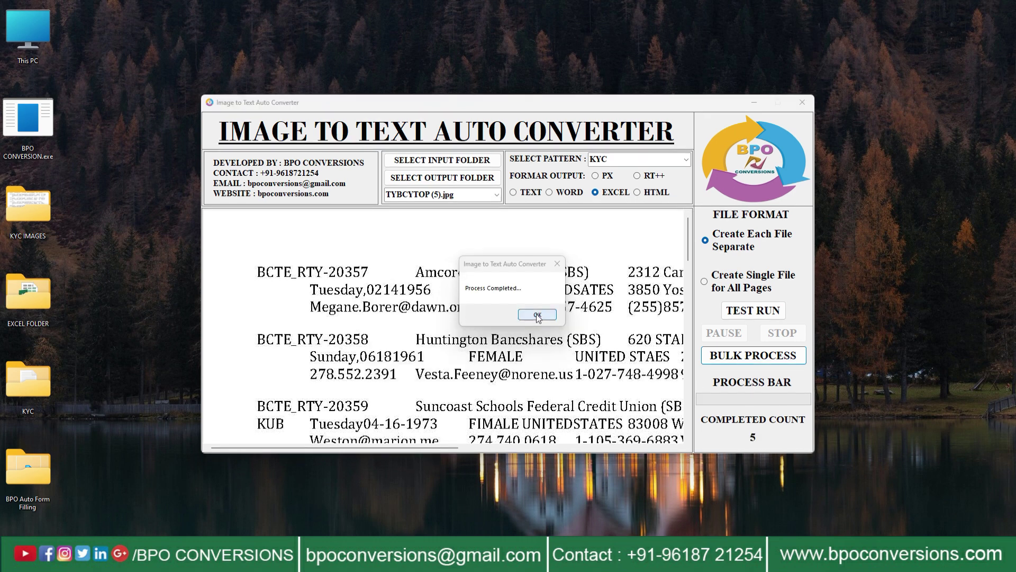
- Close the converter once all five scans have been converted
{"action": "left_click", "coordinate": [800, 102]}
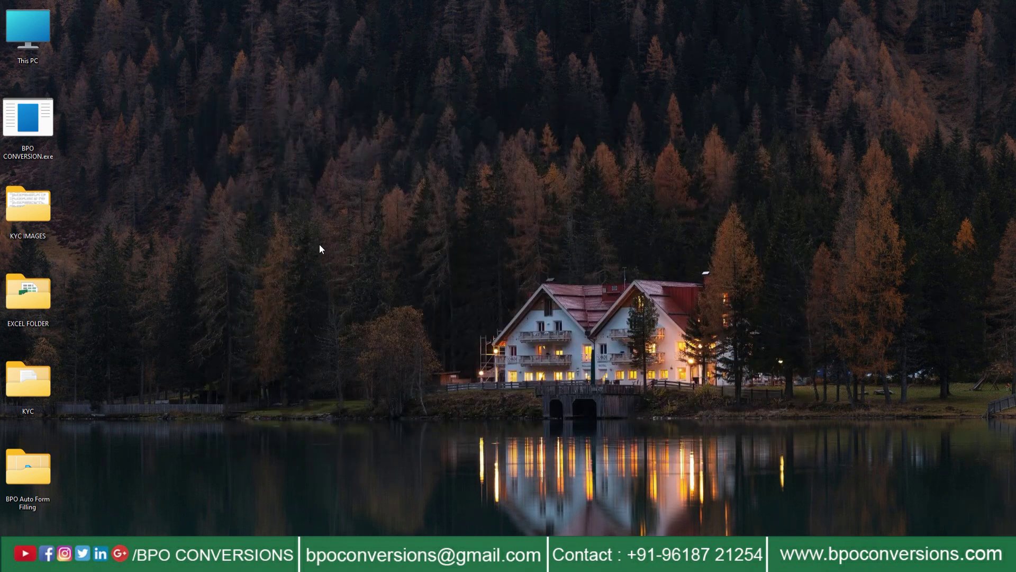
- Open Output Excel.xlsx from EXCEL FOLDER to review the KYC records, then close it
{"action": "right_click", "coordinate": [58, 299]}
{"action": "left_click", "coordinate": [74, 320]}
{"action": "right_click", "coordinate": [127, 116]}
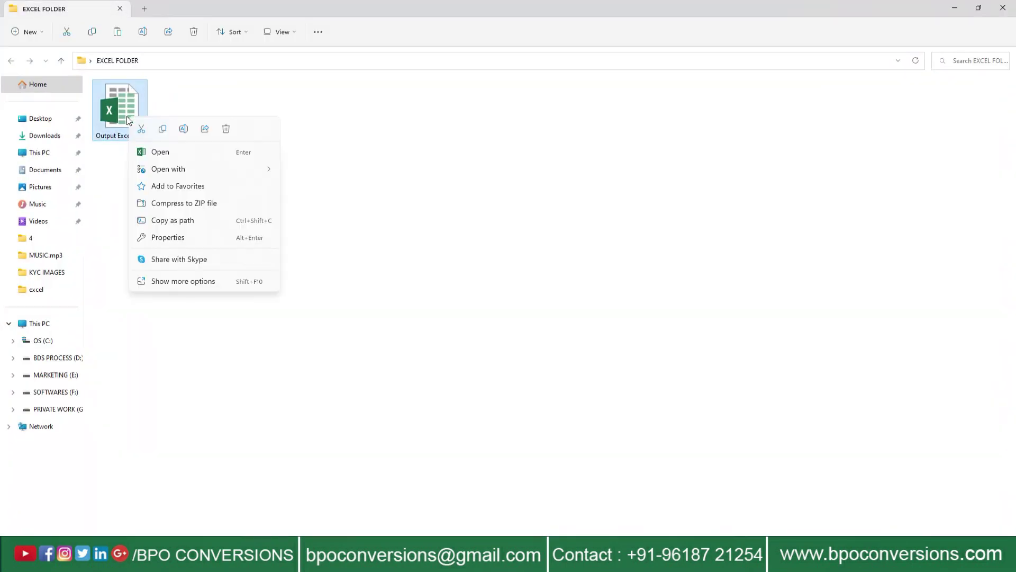
{"action": "left_click", "coordinate": [159, 154]}
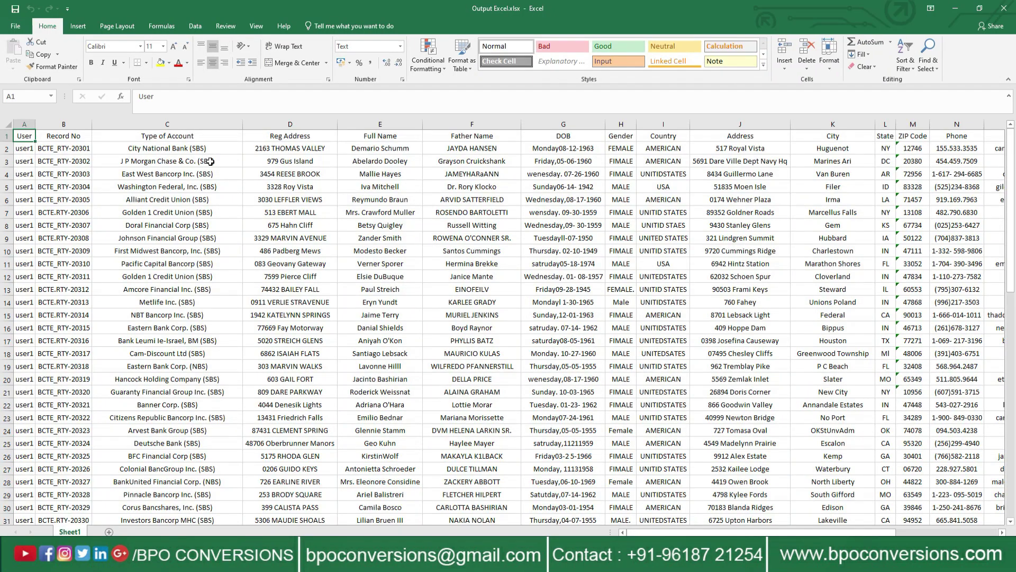
{"action": "mouse_move", "coordinate": [657, 524]}
{"action": "left_mouse_down"}
{"action": "mouse_move", "coordinate": [700, 520]}
{"action": "mouse_move", "coordinate": [659, 522]}
{"action": "left_mouse_up"}
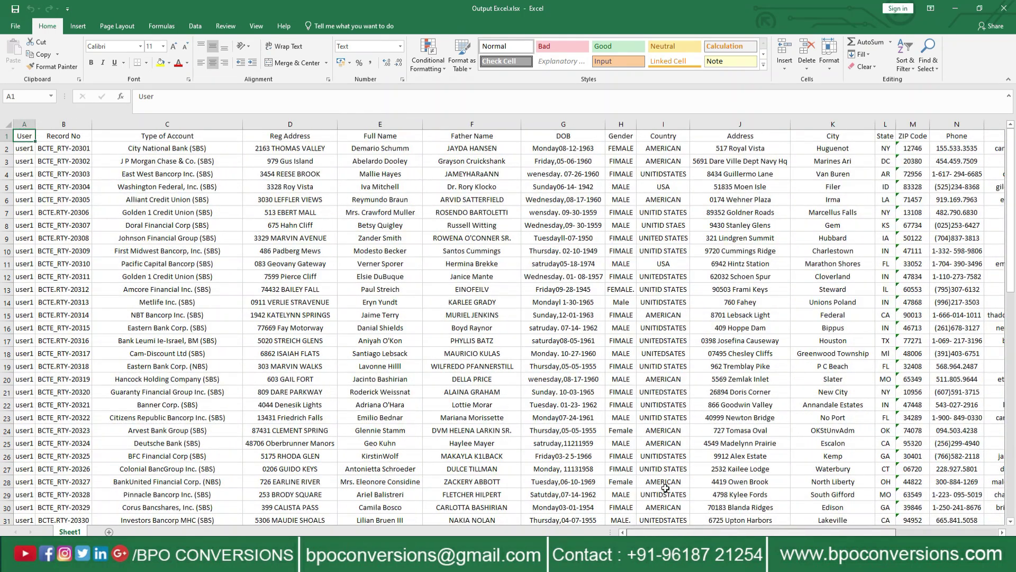
{"action": "mouse_move", "coordinate": [1011, 208]}
{"action": "left_mouse_down"}
{"action": "mouse_move", "coordinate": [1013, 362]}
{"action": "mouse_move", "coordinate": [1014, 163]}
{"action": "left_mouse_up"}
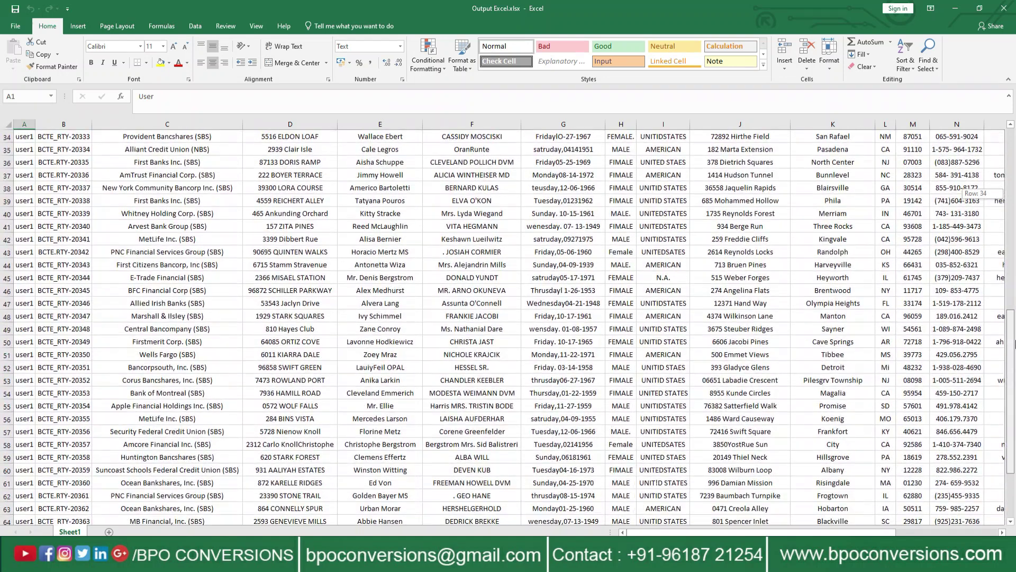
{"action": "left_click", "coordinate": [1005, 7]}
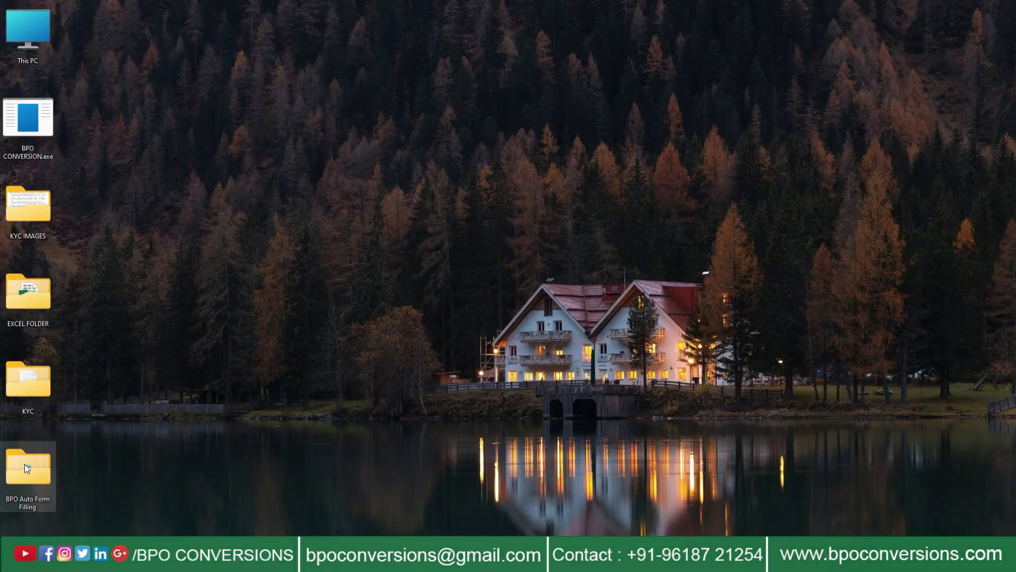
- Launch BPO Auto Form Filler.exe from the BPO Auto Form Filling folder, then close the folder
{"action": "right_click", "coordinate": [24, 464]}
{"action": "left_click", "coordinate": [61, 345]}
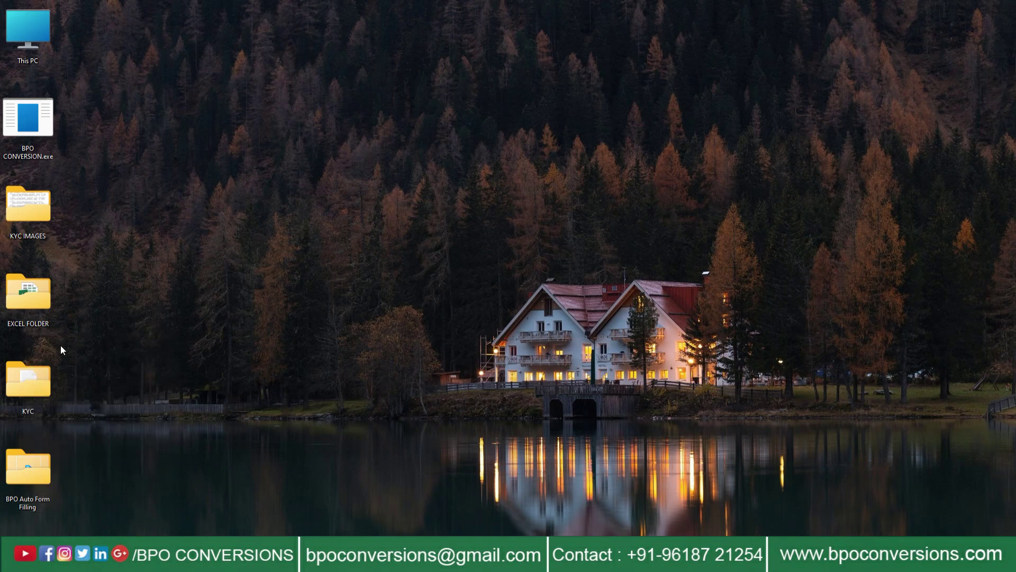
{"action": "right_click", "coordinate": [147, 117]}
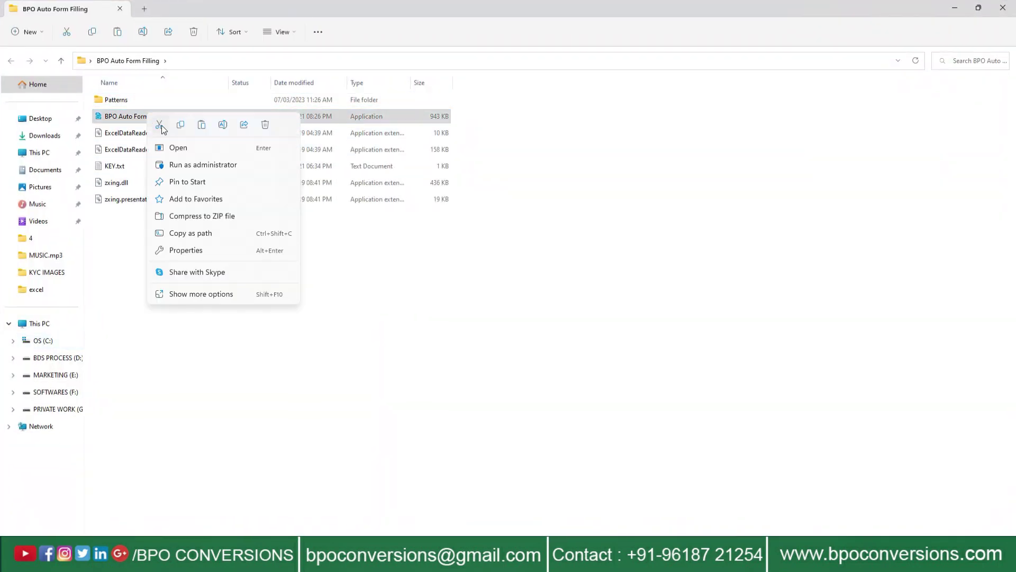
{"action": "left_click", "coordinate": [177, 150]}
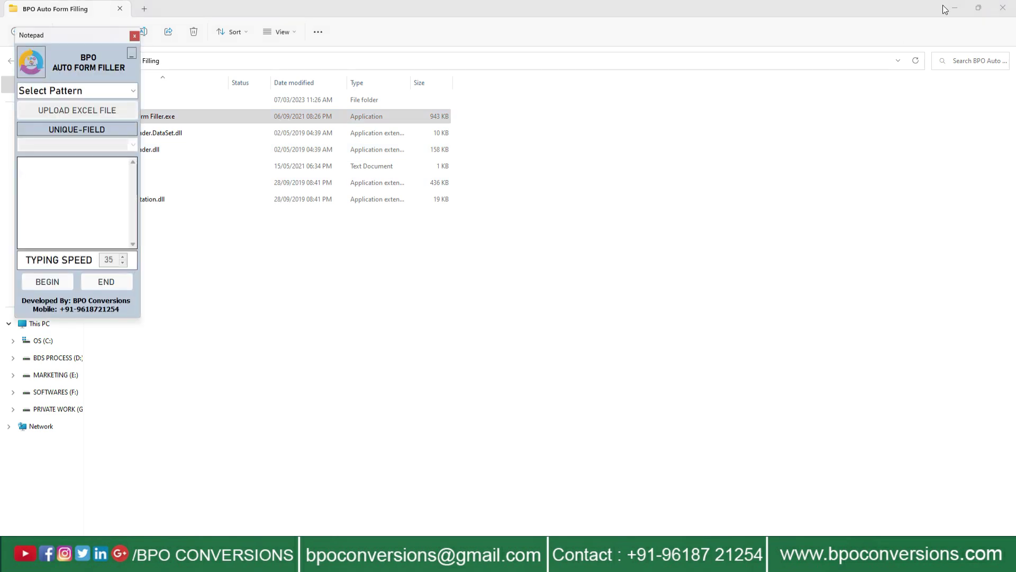
{"action": "left_click", "coordinate": [1002, 8]}
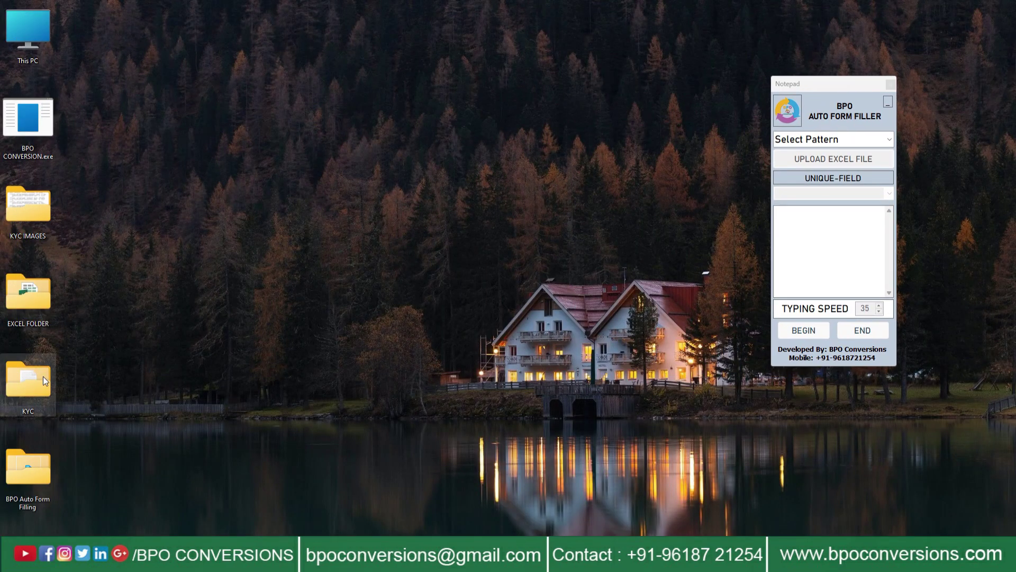
- Launch DataEntryForm.exe from the KYC folder
{"action": "right_click", "coordinate": [43, 377]}
{"action": "left_click", "coordinate": [85, 261]}
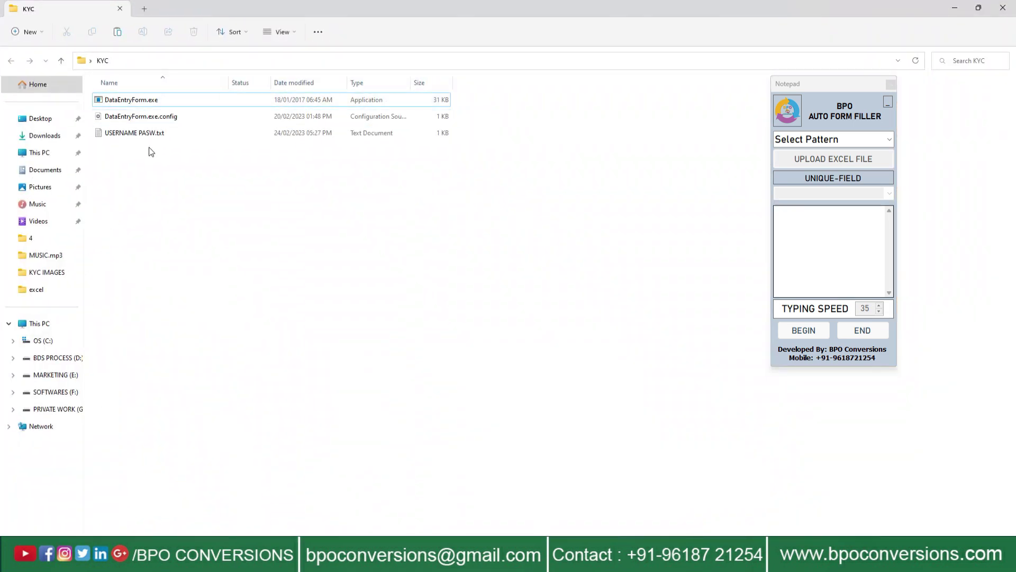
{"action": "right_click", "coordinate": [145, 102]}
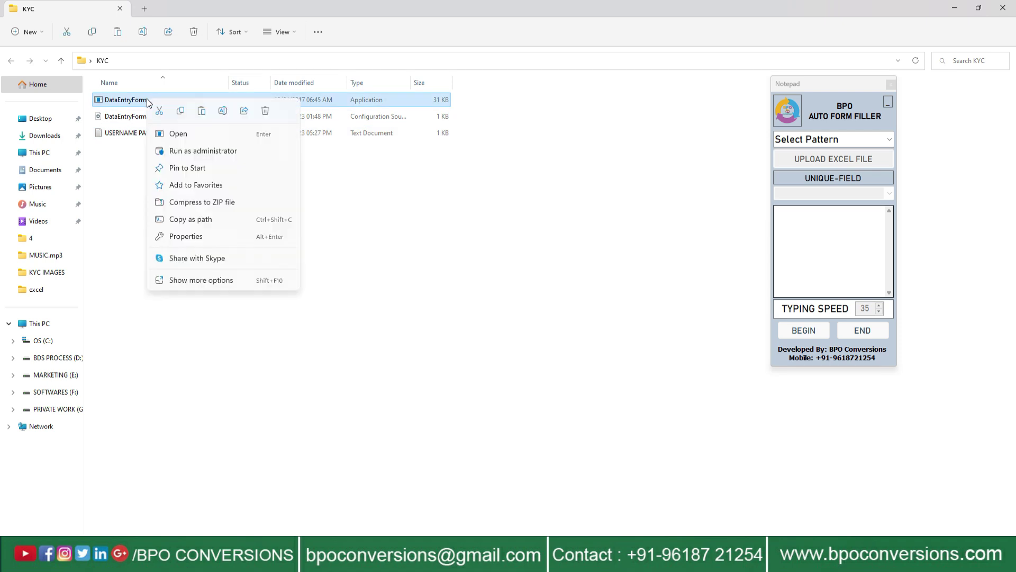
{"action": "left_click", "coordinate": [178, 134]}
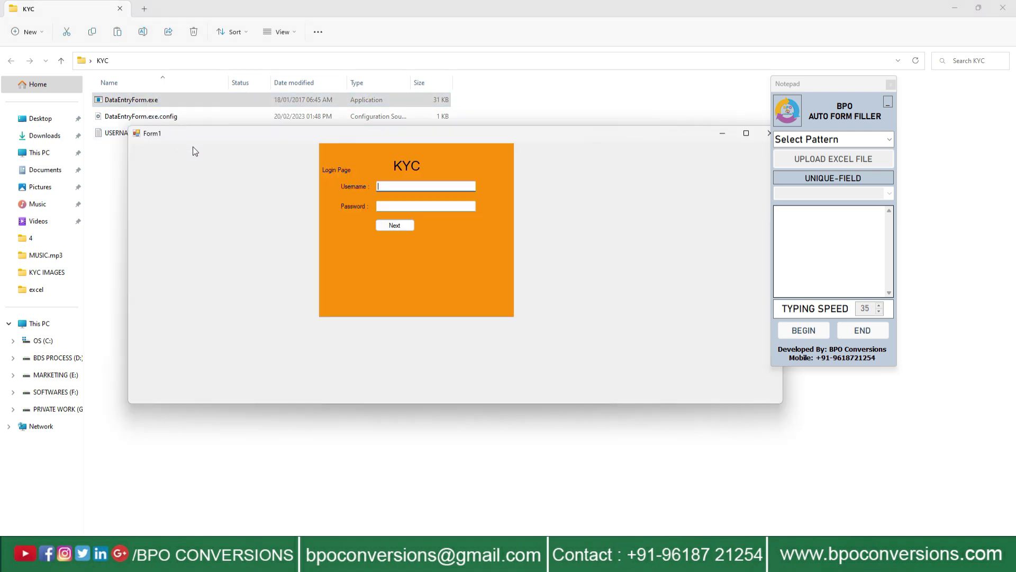
- Read the ADMIN login from USERNAME PASW.txt and enter it as username and password
{"action": "left_click", "coordinate": [114, 133]}
{"action": "double_click", "coordinate": [114, 132]}
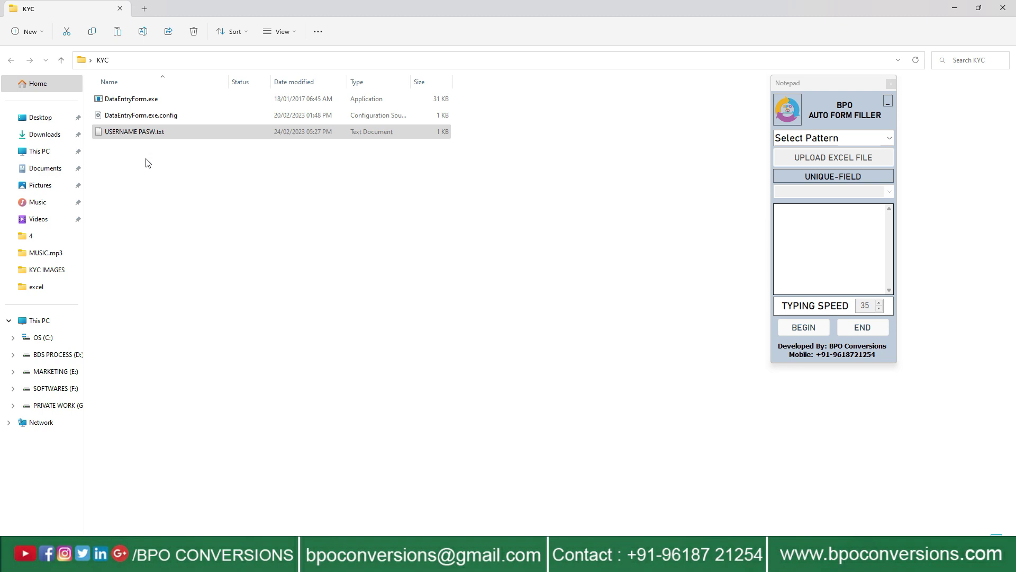
{"action": "left_click", "coordinate": [947, 52]}
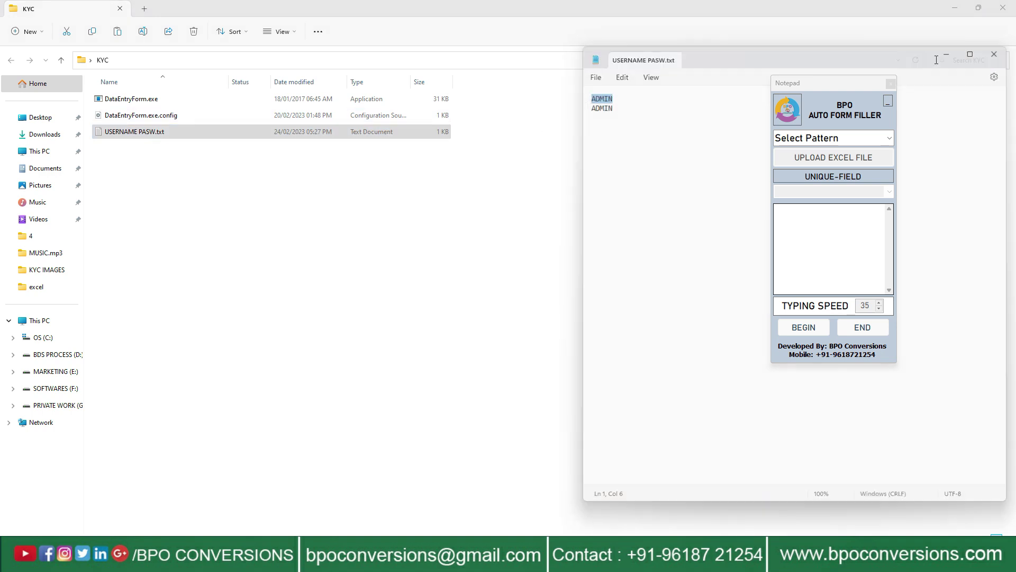
{"action": "left_click", "coordinate": [747, 132]}
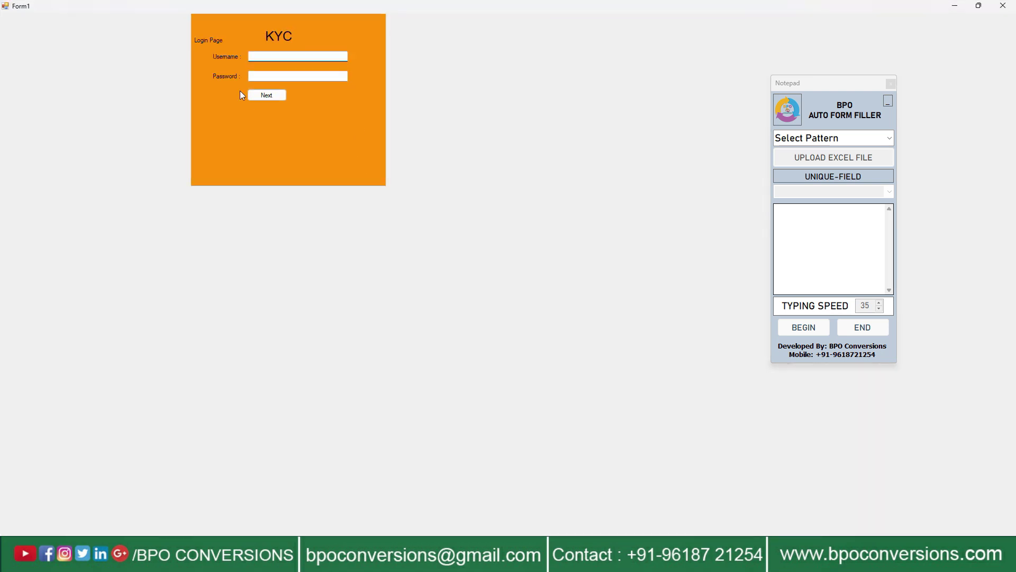
{"action": "key", "text": "Tab"}
- Submit the login and load TYBCYTOP (1).jpg into the form's image viewer
{"action": "left_click", "coordinate": [267, 95]}
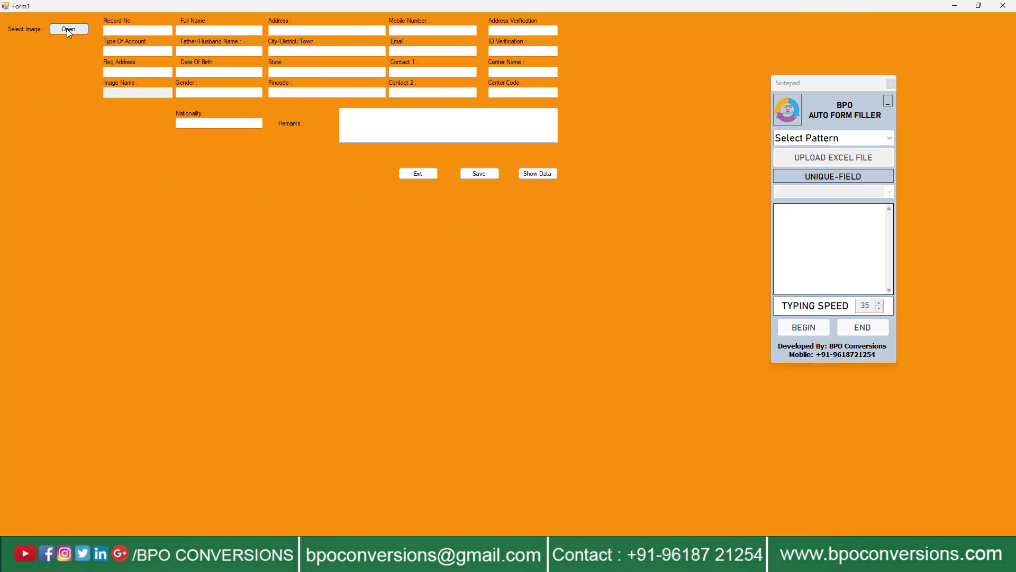
{"action": "left_click", "coordinate": [68, 29]}
{"action": "left_click", "coordinate": [107, 101]}
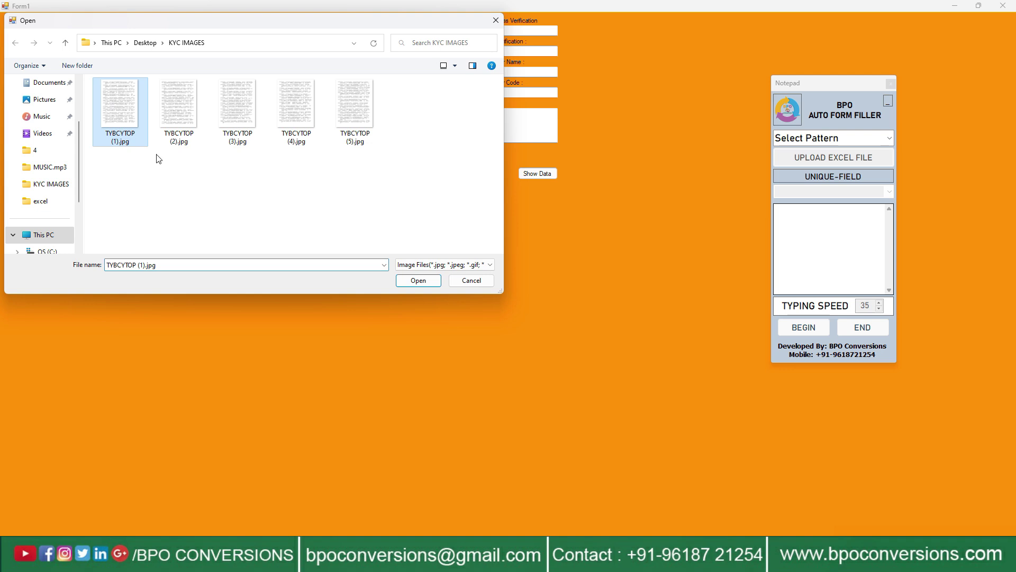
{"action": "left_click", "coordinate": [411, 280]}
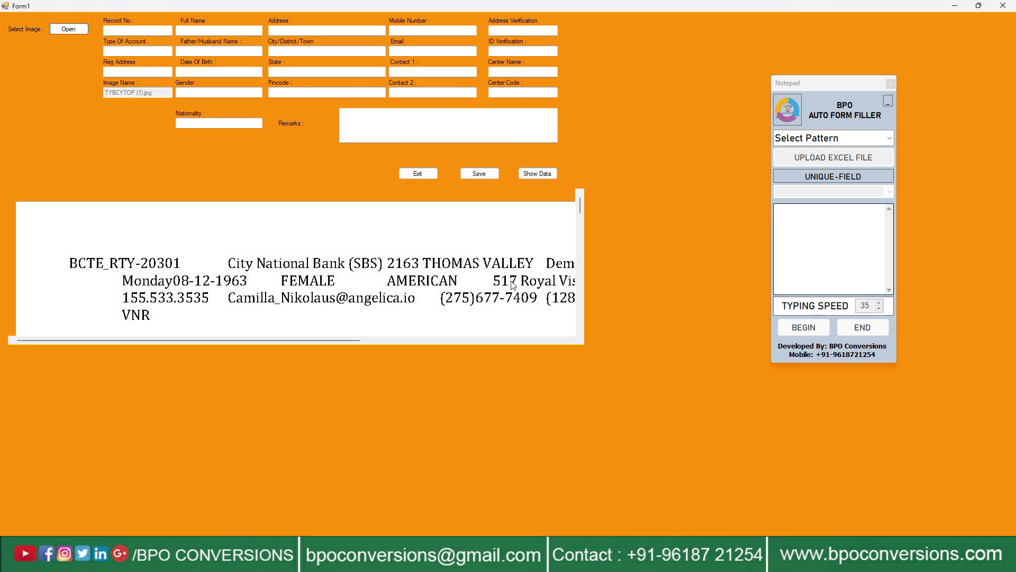
{"action": "mouse_move", "coordinate": [577, 209]}
{"action": "left_mouse_down"}
{"action": "mouse_move", "coordinate": [598, 292]}
{"action": "mouse_move", "coordinate": [577, 209]}
{"action": "left_mouse_up"}
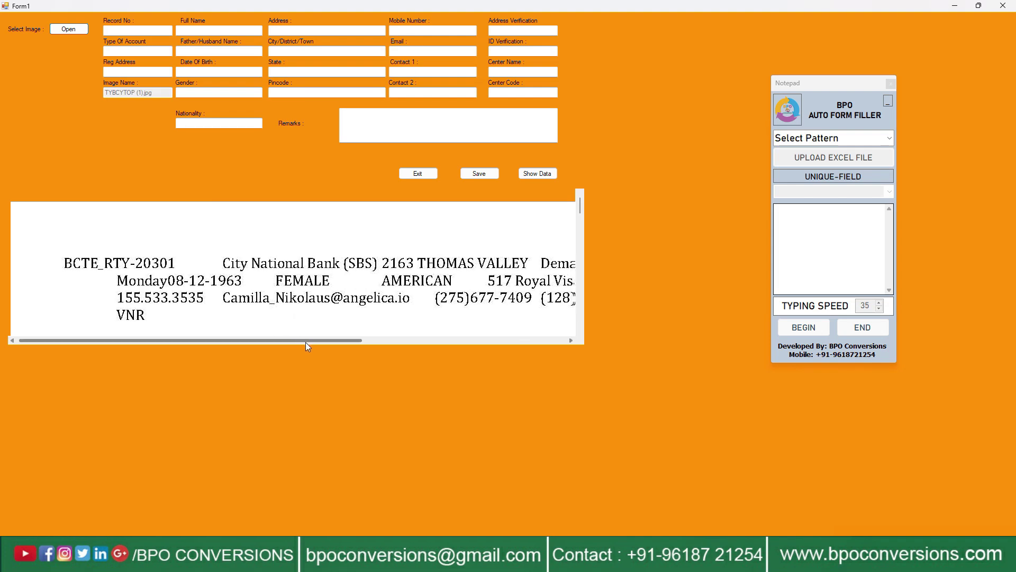
{"action": "mouse_move", "coordinate": [294, 339]}
{"action": "left_mouse_down"}
{"action": "mouse_move", "coordinate": [477, 364]}
{"action": "mouse_move", "coordinate": [295, 348]}
{"action": "mouse_move", "coordinate": [397, 370]}
{"action": "left_mouse_up"}
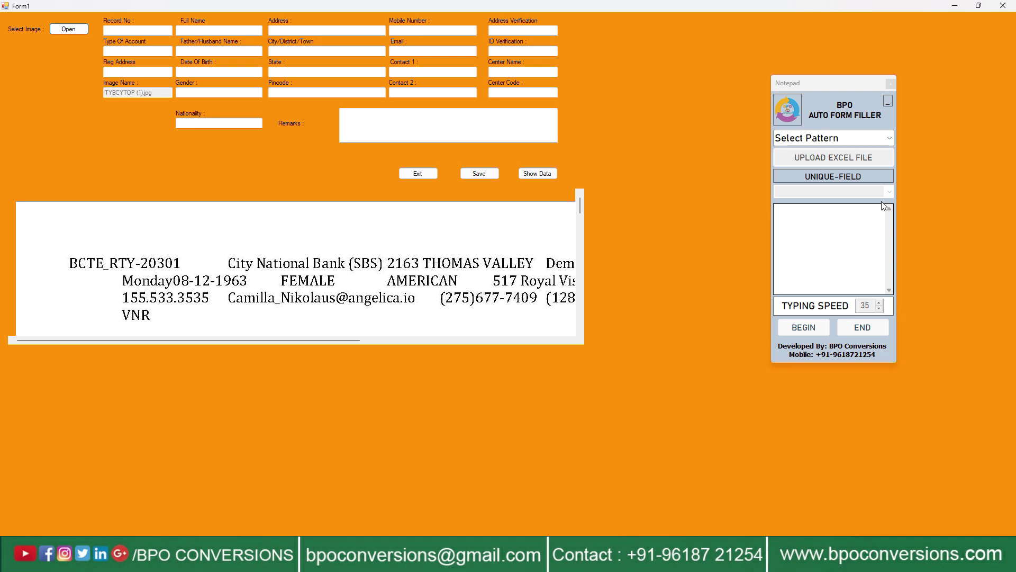
- Load EXCEL FOLDER\Output Excel.xlsx under the KYC pattern, starting at user1, with typing speed 5
{"action": "left_click", "coordinate": [888, 140]}
{"action": "left_click", "coordinate": [865, 148]}
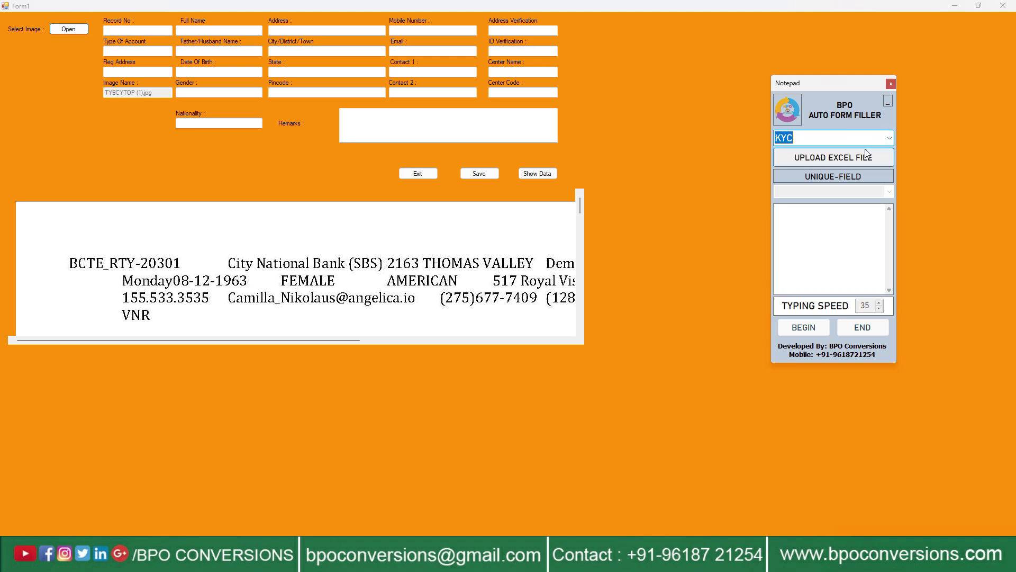
{"action": "left_click", "coordinate": [859, 157]}
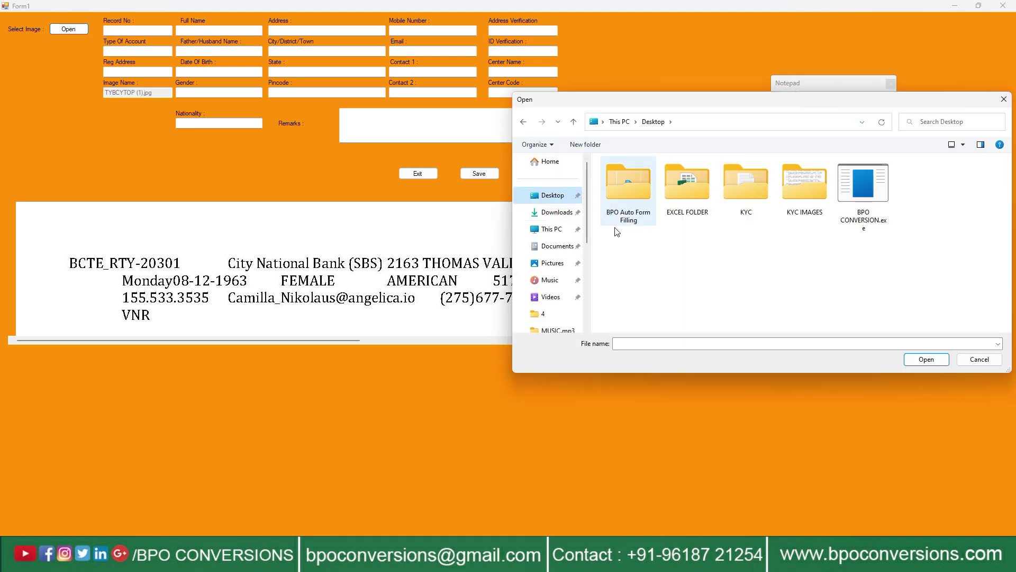
{"action": "left_click", "coordinate": [700, 196]}
{"action": "left_click", "coordinate": [925, 360]}
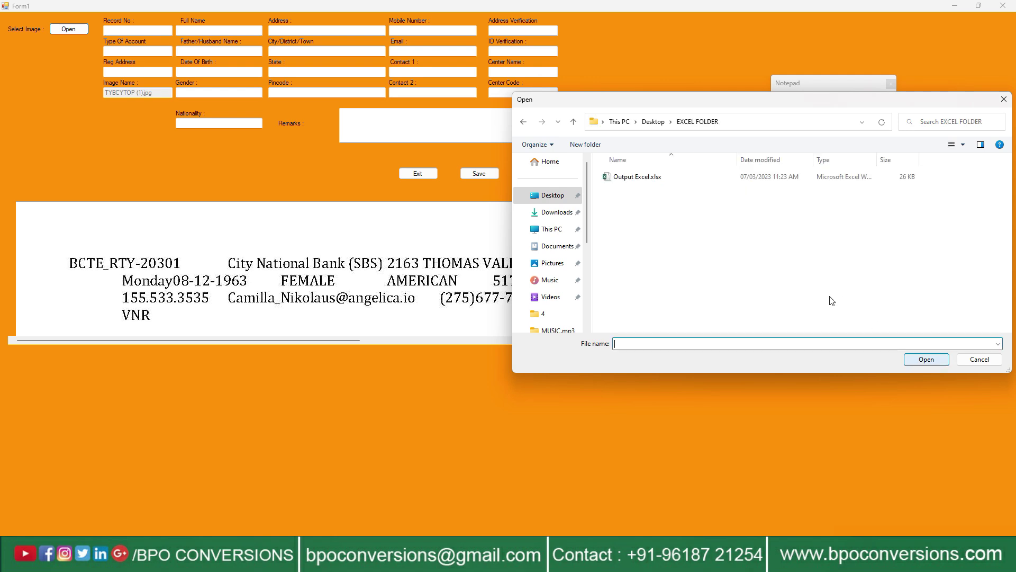
{"action": "left_click", "coordinate": [651, 182]}
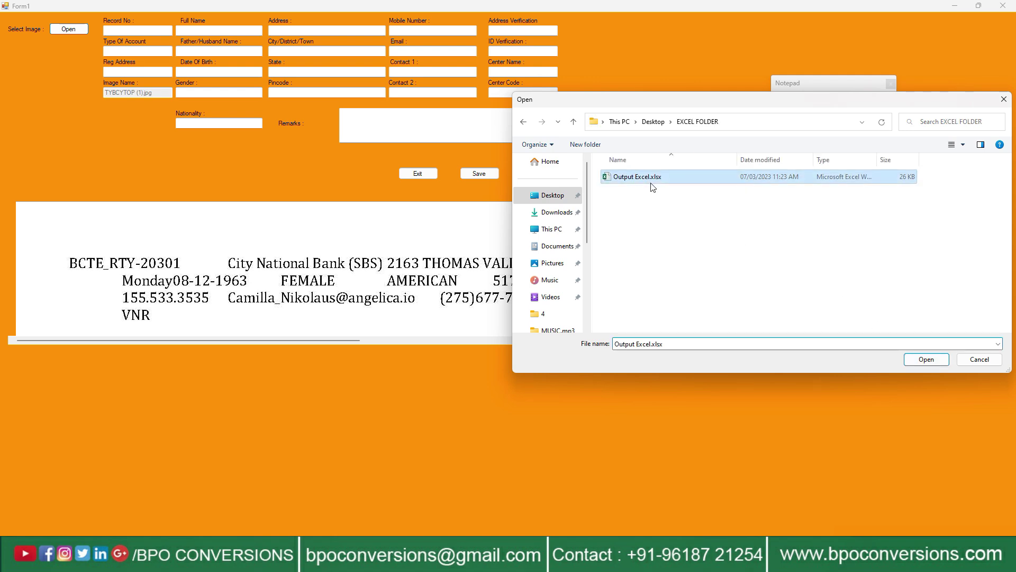
{"action": "left_click", "coordinate": [931, 362]}
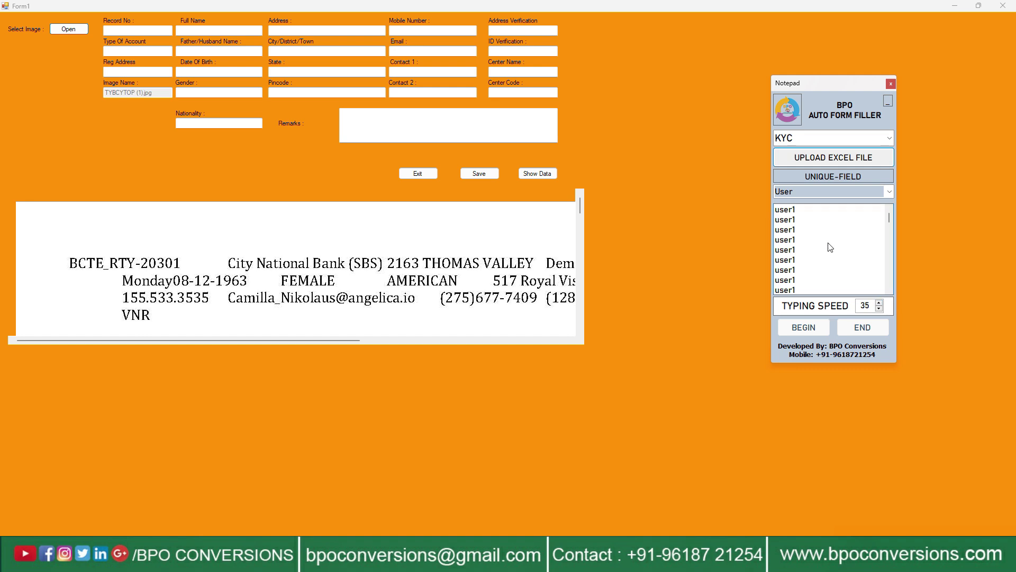
{"action": "left_click", "coordinate": [801, 211]}
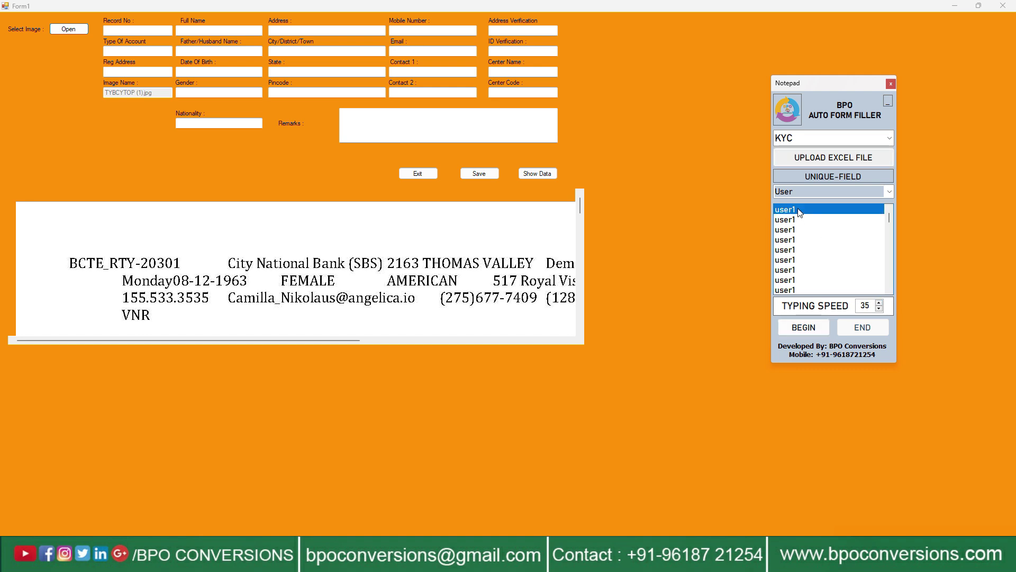
{"action": "left_click", "coordinate": [865, 307]}
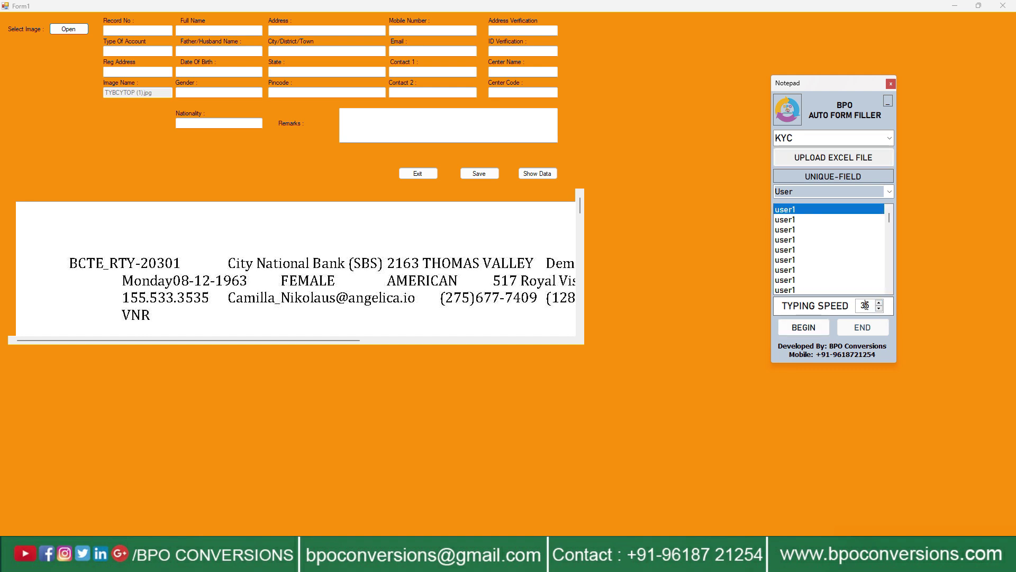
- Auto-fill records BCTE_RTY-20301 and BCTE_RTY-20302 into the form and save them
{"action": "left_click", "coordinate": [816, 328]}
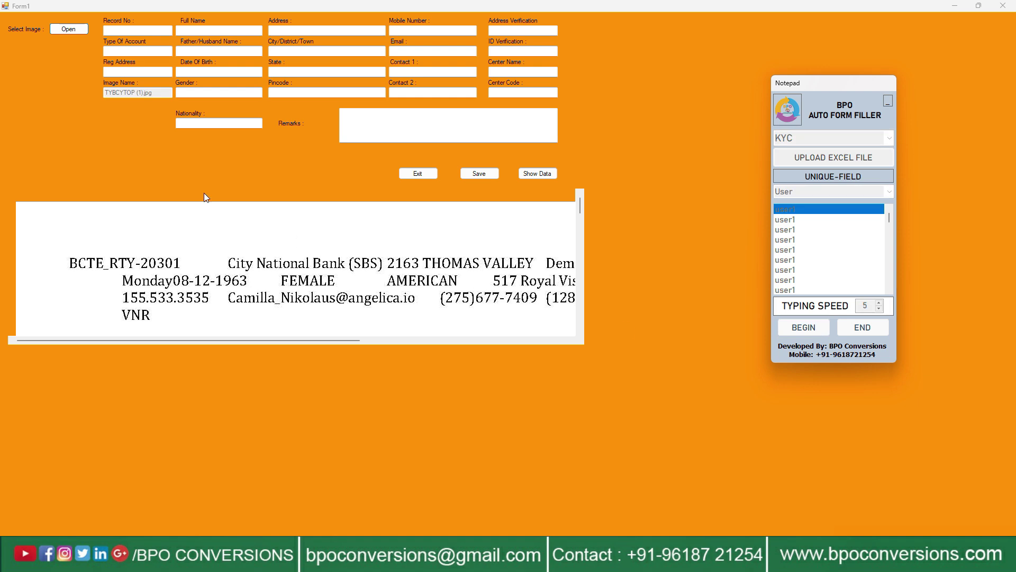
{"action": "left_click", "coordinate": [136, 31]}
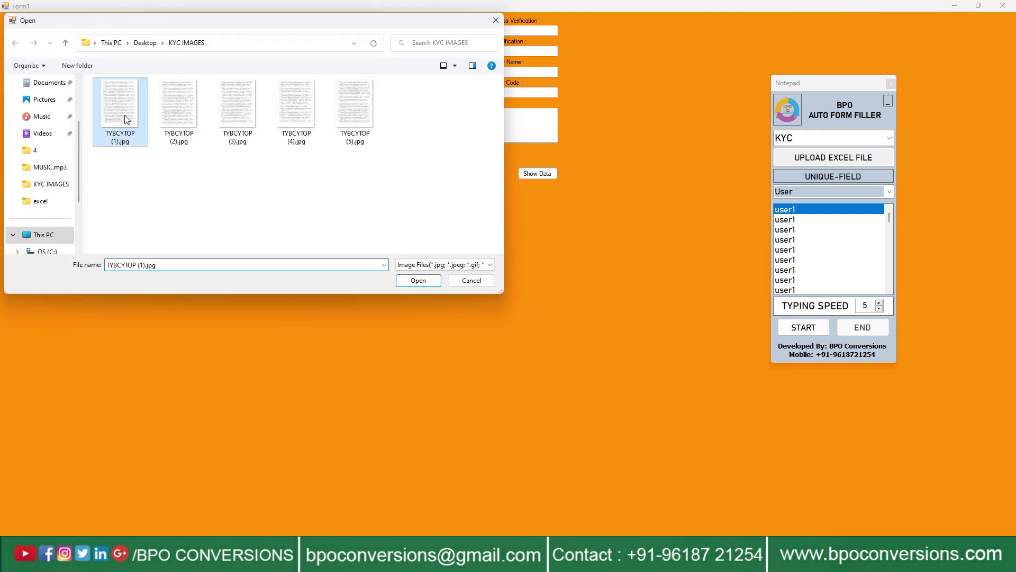
{"action": "left_click_drag", "start_coordinate": [580, 205], "coordinate": [579, 220]}
{"action": "left_click", "coordinate": [828, 219]}
{"action": "left_click", "coordinate": [803, 327]}
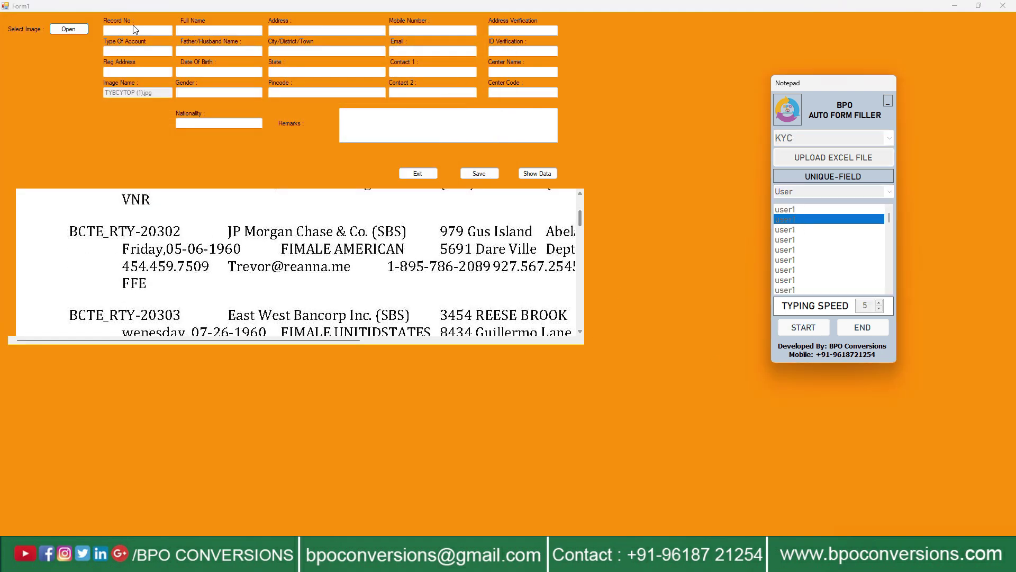
{"action": "left_click", "coordinate": [133, 29]}
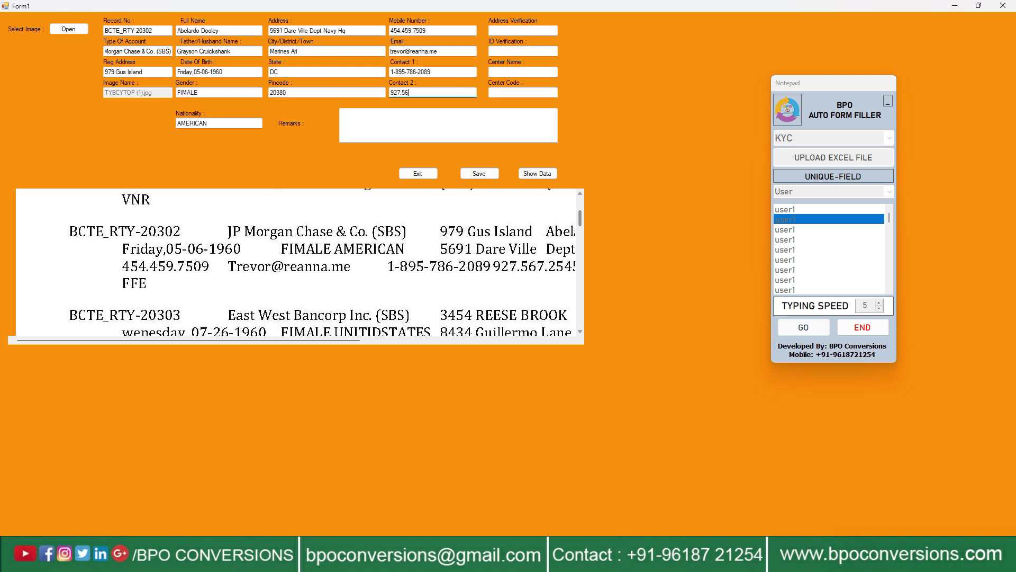
{"action": "left_click", "coordinate": [480, 173]}
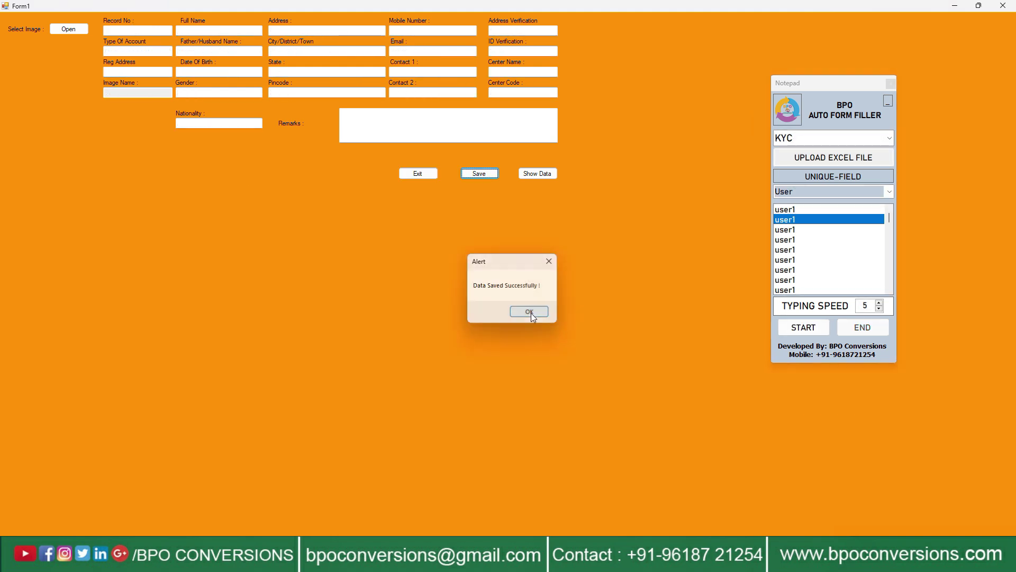
- Reload the scanned KYC image and begin auto-filling record BCTE_RTY-20303
{"action": "left_click", "coordinate": [529, 313]}
{"action": "left_click", "coordinate": [69, 29]}
{"action": "left_click", "coordinate": [420, 408]}
{"action": "left_click_drag", "start_coordinate": [583, 208], "coordinate": [581, 229]}
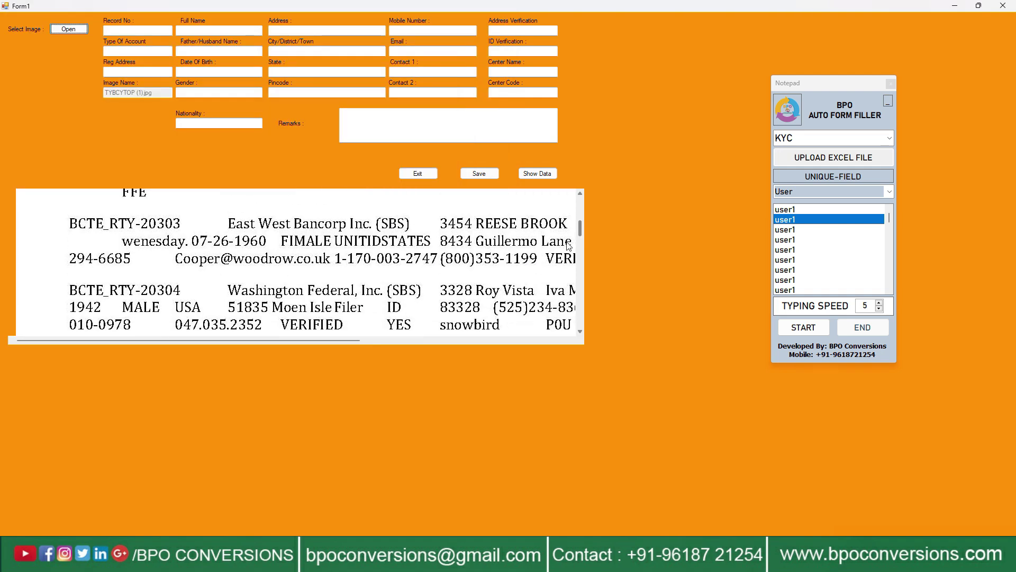
{"action": "left_click_drag", "start_coordinate": [350, 340], "coordinate": [388, 340]}
{"action": "left_click", "coordinate": [133, 31]}
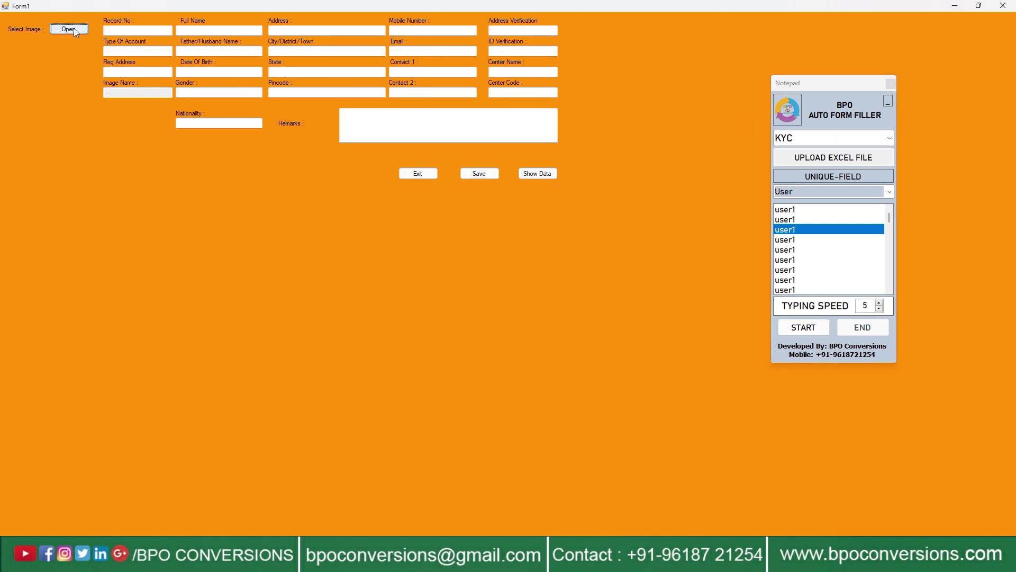
{"action": "left_click_drag", "start_coordinate": [577, 202], "coordinate": [582, 236]}
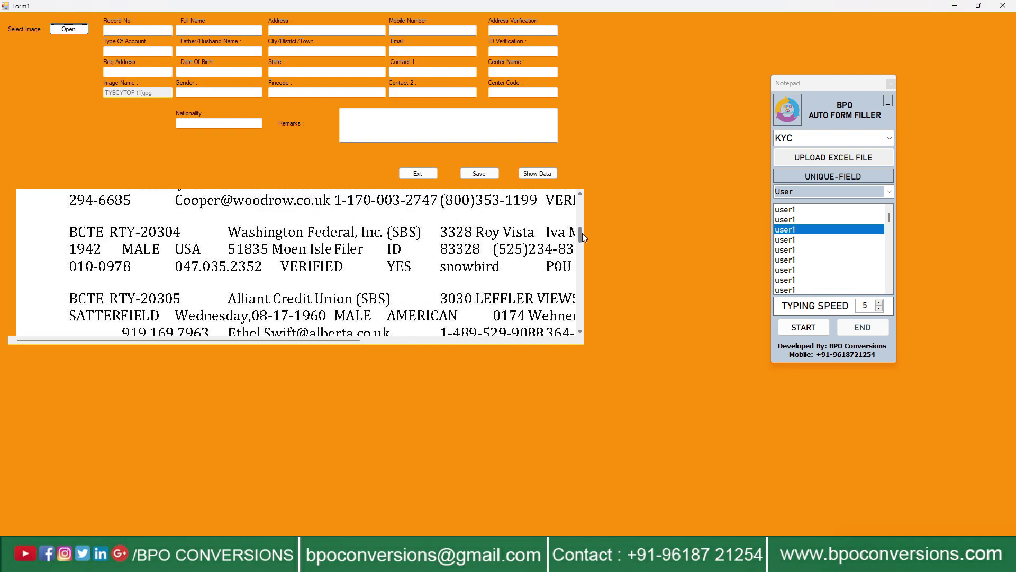
{"action": "left_click_drag", "start_coordinate": [355, 340], "coordinate": [378, 341]}
- Auto-fill and save record BCTE_RTY-20304, then begin filling the next record
{"action": "left_click", "coordinate": [802, 327]}
{"action": "left_click", "coordinate": [156, 29]}
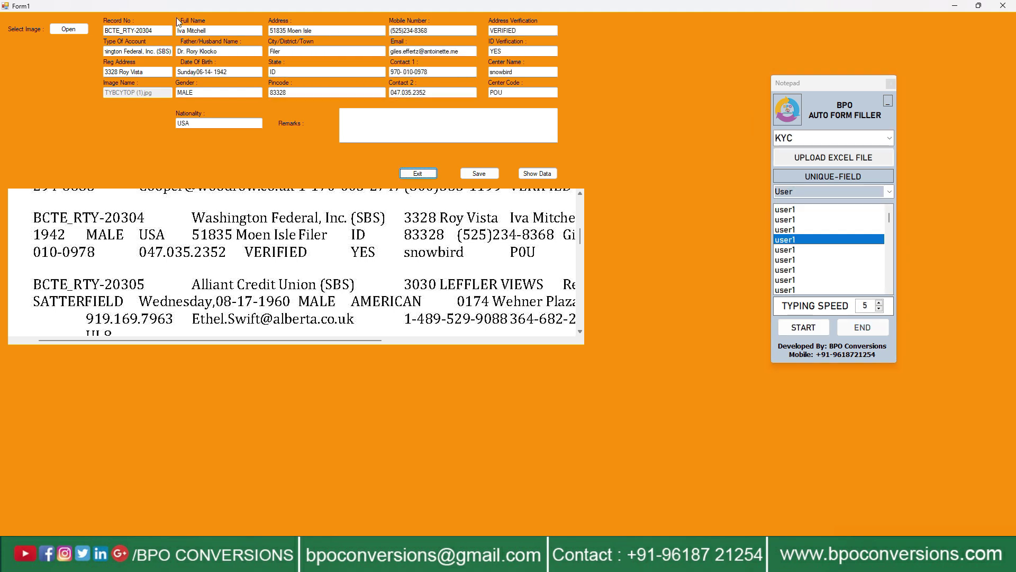
{"action": "left_click", "coordinate": [482, 174]}
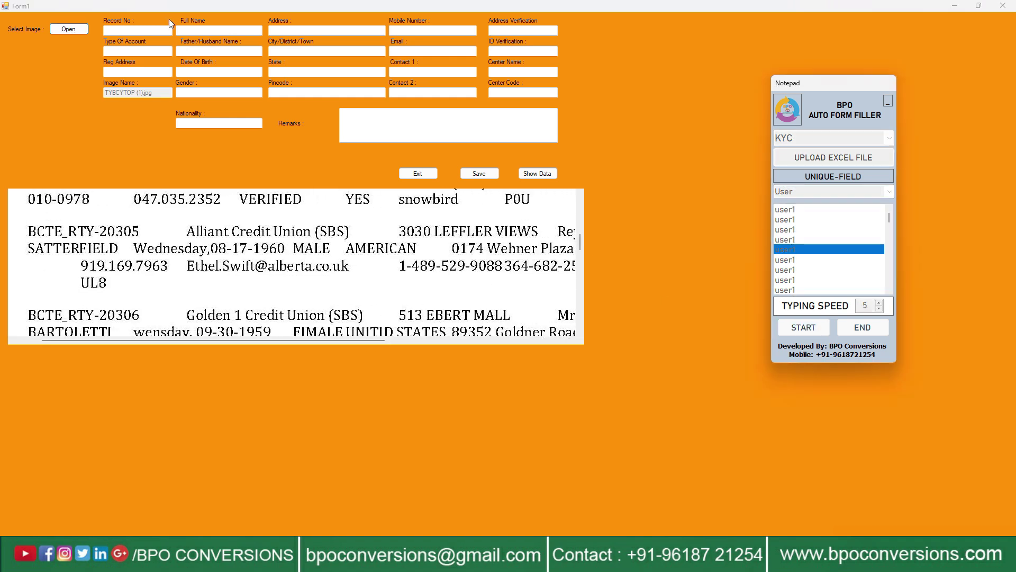
{"action": "left_click", "coordinate": [153, 31]}
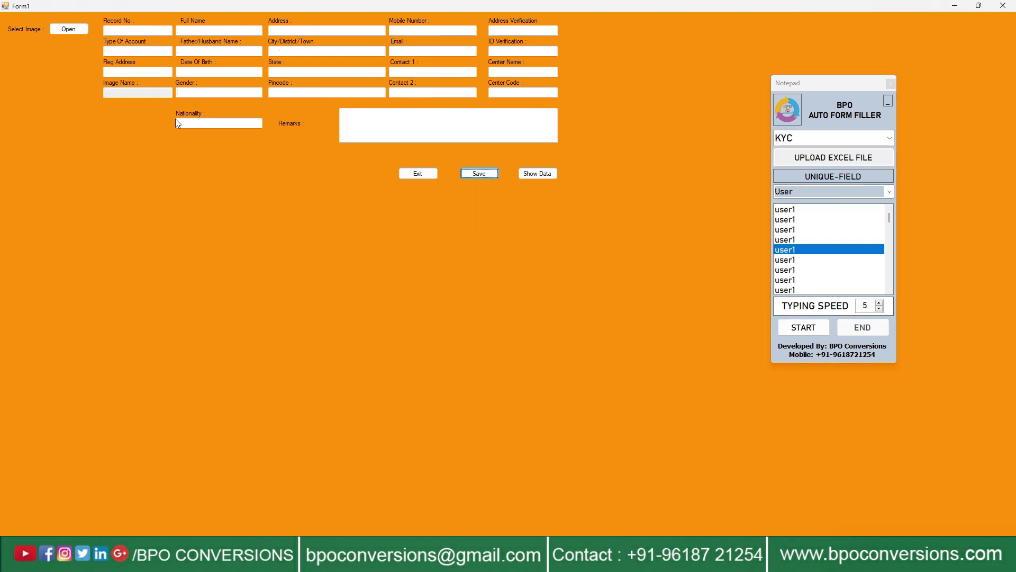
{"action": "double_click", "coordinate": [107, 119]}
{"action": "left_click_drag", "start_coordinate": [586, 213], "coordinate": [584, 251]}
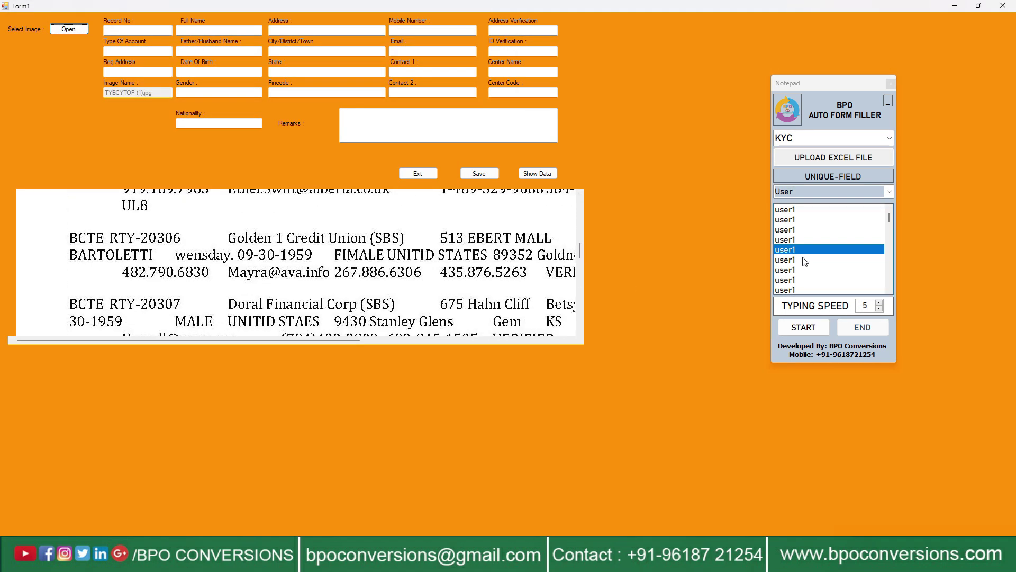
{"action": "left_click", "coordinate": [803, 327]}
{"action": "left_click", "coordinate": [150, 30]}
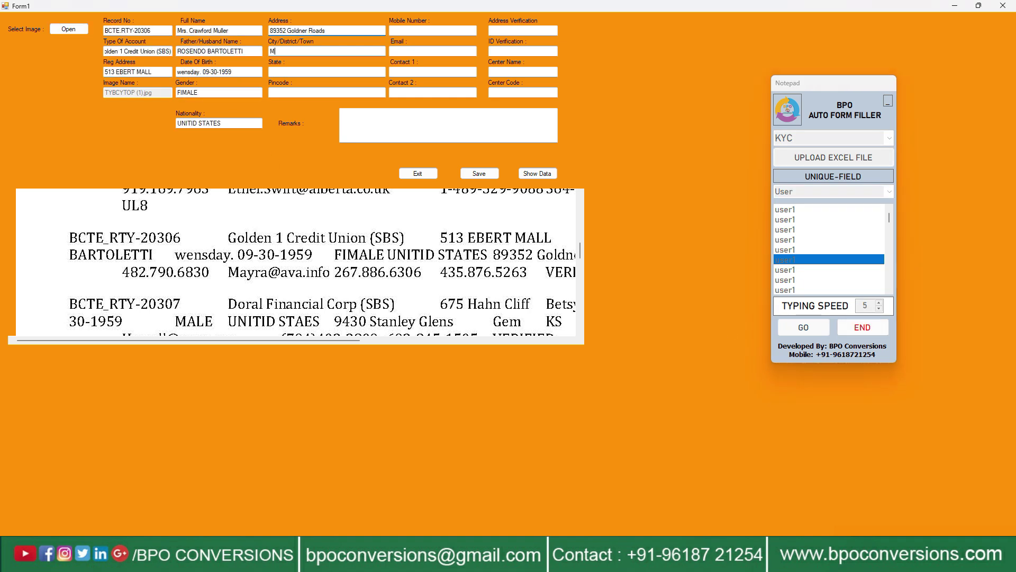
{"action": "left_click", "coordinate": [480, 173]}
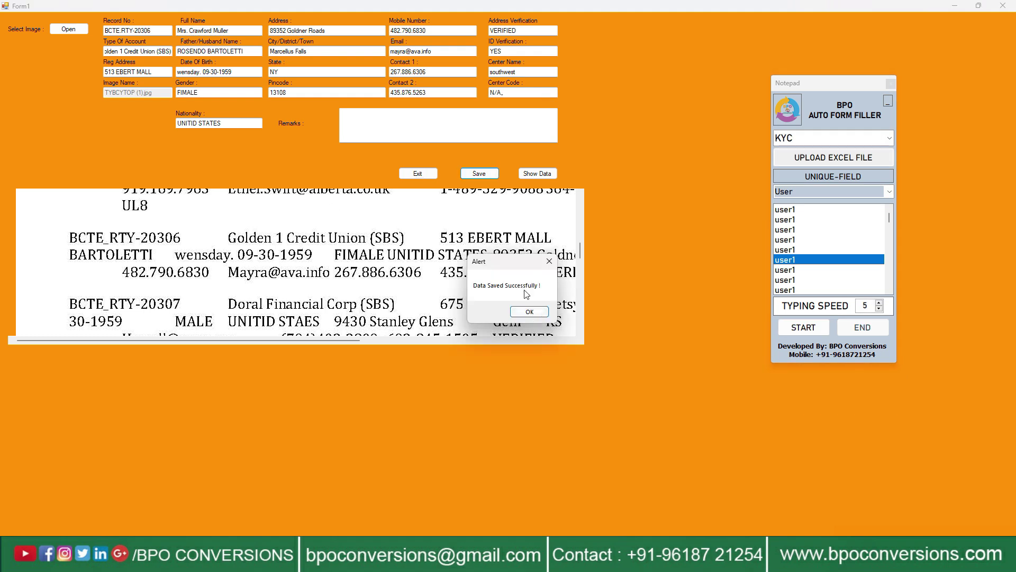
{"action": "left_click", "coordinate": [529, 316]}
- Reload the scan, auto-fill record BCTE_RTY-20307 and save it
{"action": "left_click", "coordinate": [68, 29]}
{"action": "left_click", "coordinate": [419, 280]}
{"action": "scroll", "coordinate": [579, 213], "scroll_direction": "down", "scroll_amount": 3}
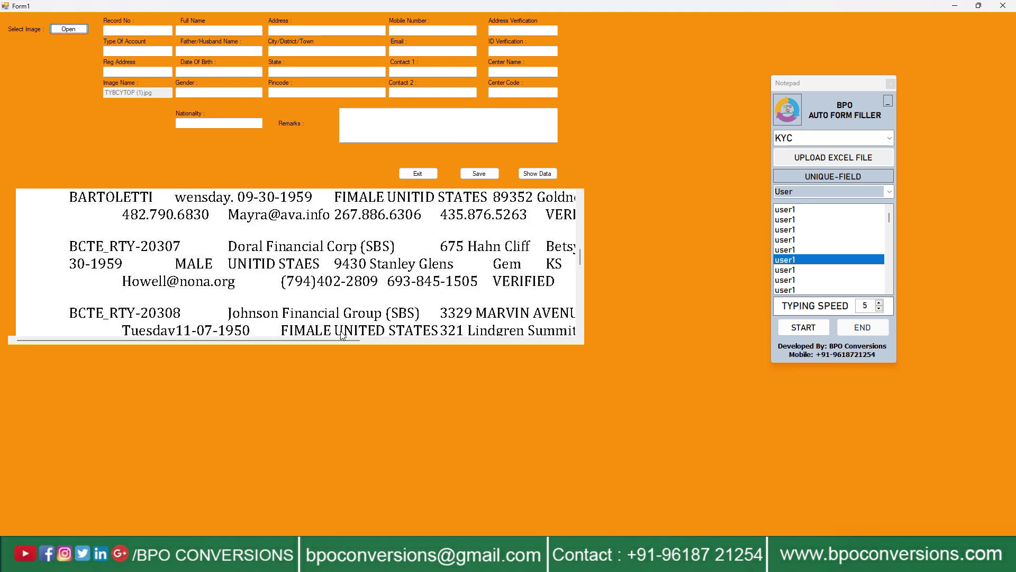
{"action": "left_click", "coordinate": [130, 32]}
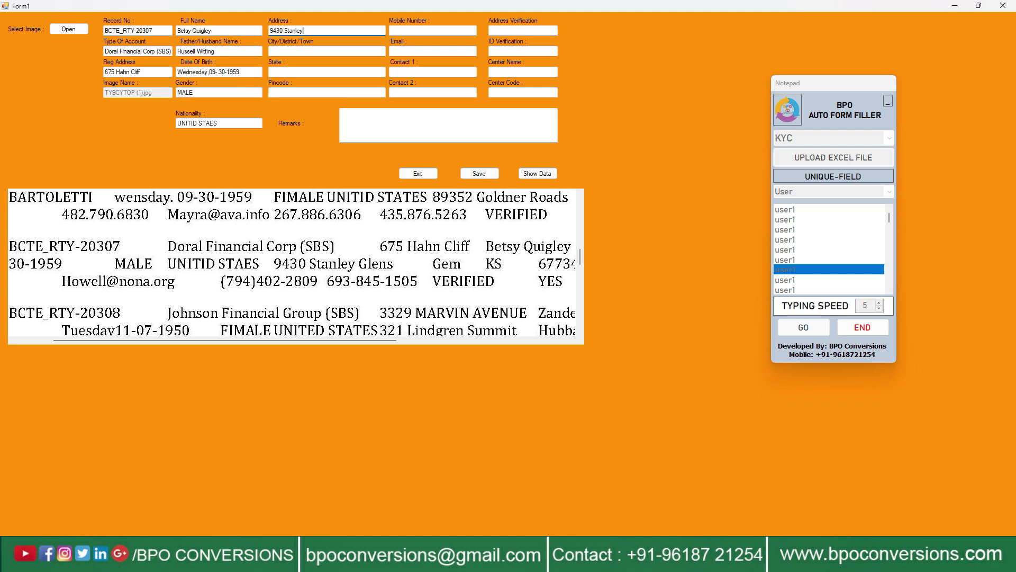
{"action": "left_click", "coordinate": [480, 174]}
{"action": "left_click", "coordinate": [69, 28]}
- Auto-fill record BCTE_RTY-20308 from the reloaded scan and save it
{"action": "key", "text": "Return"}
{"action": "scroll", "coordinate": [586, 230], "scroll_direction": "down", "scroll_amount": 3}
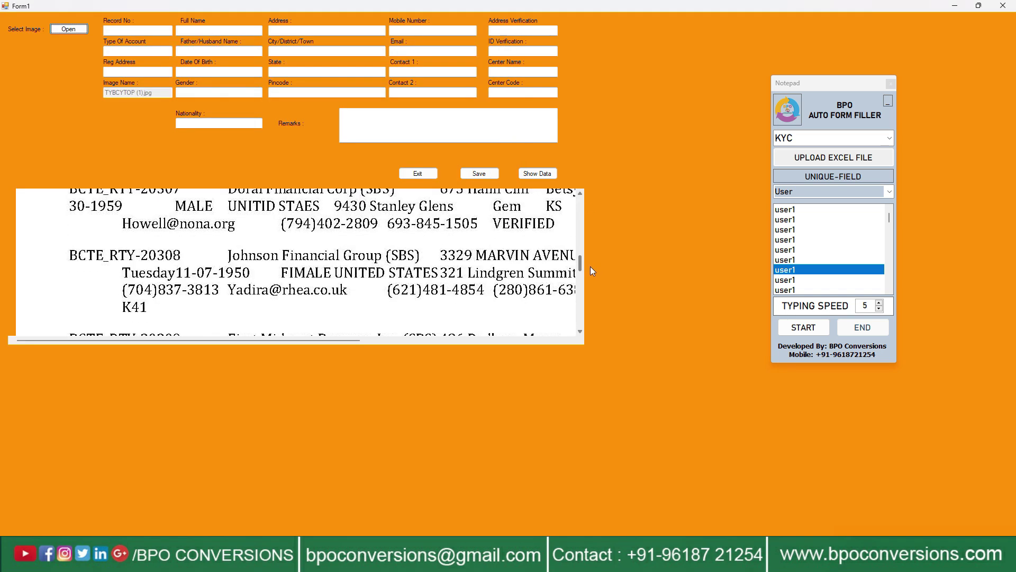
{"action": "scroll", "coordinate": [590, 271], "scroll_direction": "right", "scroll_amount": 1}
{"action": "left_click", "coordinate": [122, 31]}
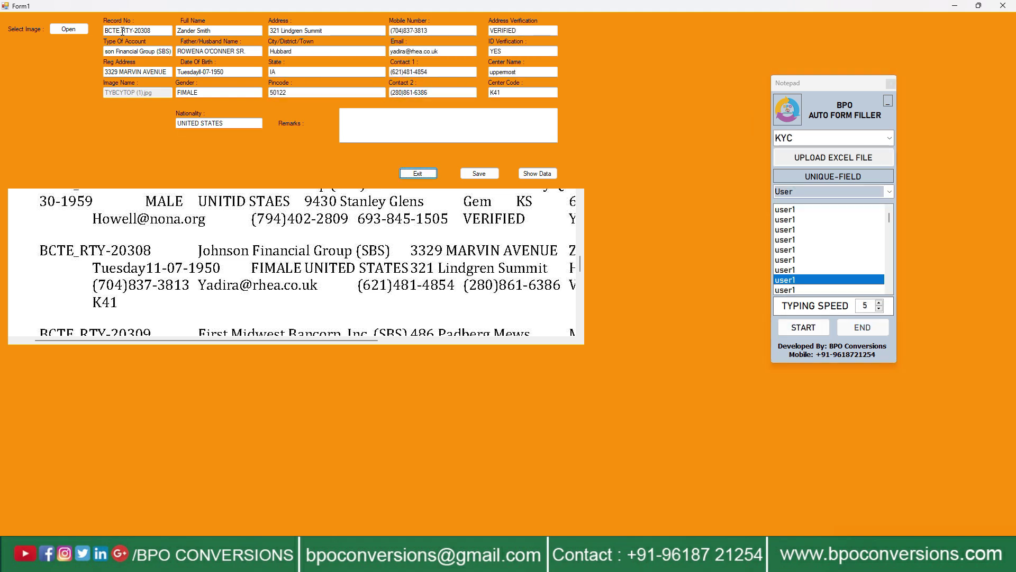
{"action": "left_click", "coordinate": [478, 174]}
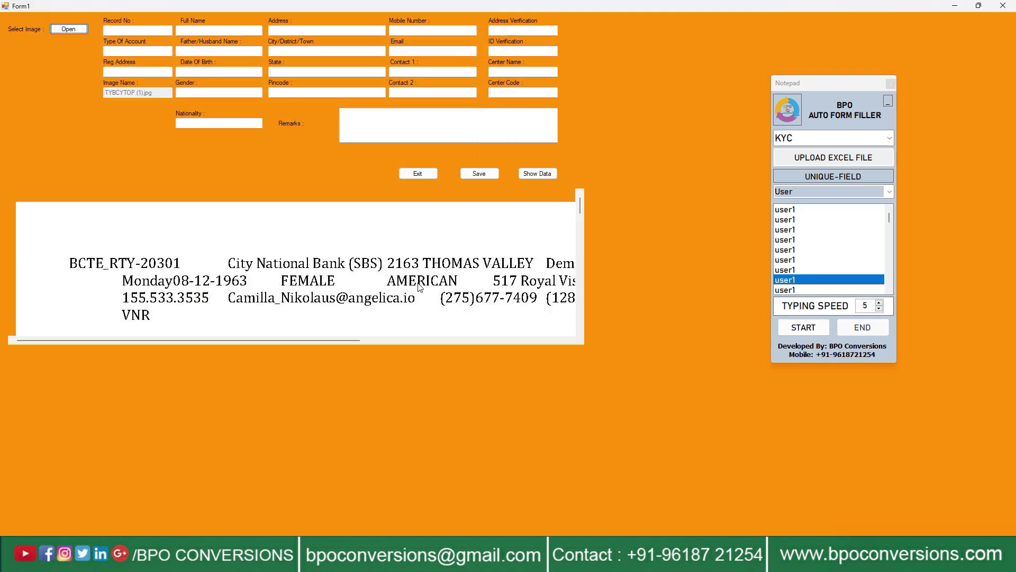
{"action": "scroll", "coordinate": [583, 248], "scroll_direction": "down", "scroll_amount": 5}
{"action": "scroll", "coordinate": [583, 248], "scroll_direction": "down", "scroll_amount": 5}
{"action": "scroll", "coordinate": [583, 248], "scroll_direction": "right", "scroll_amount": 1}
- Auto-fill record BCTE_RTY-20309, then reload the scanned image for record BCTE_RTY-20310
{"action": "left_click", "coordinate": [803, 327]}
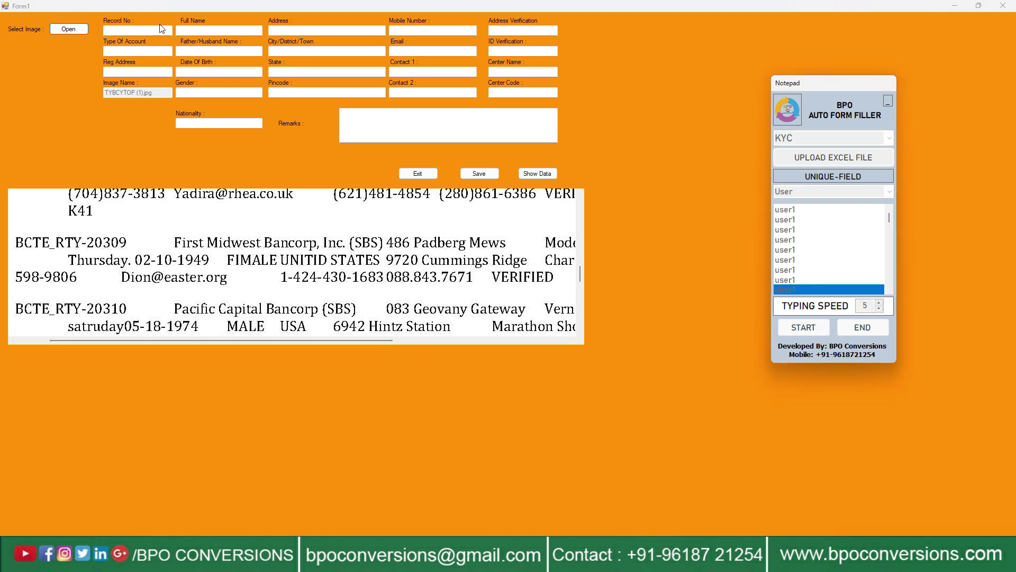
{"action": "left_click", "coordinate": [133, 32]}
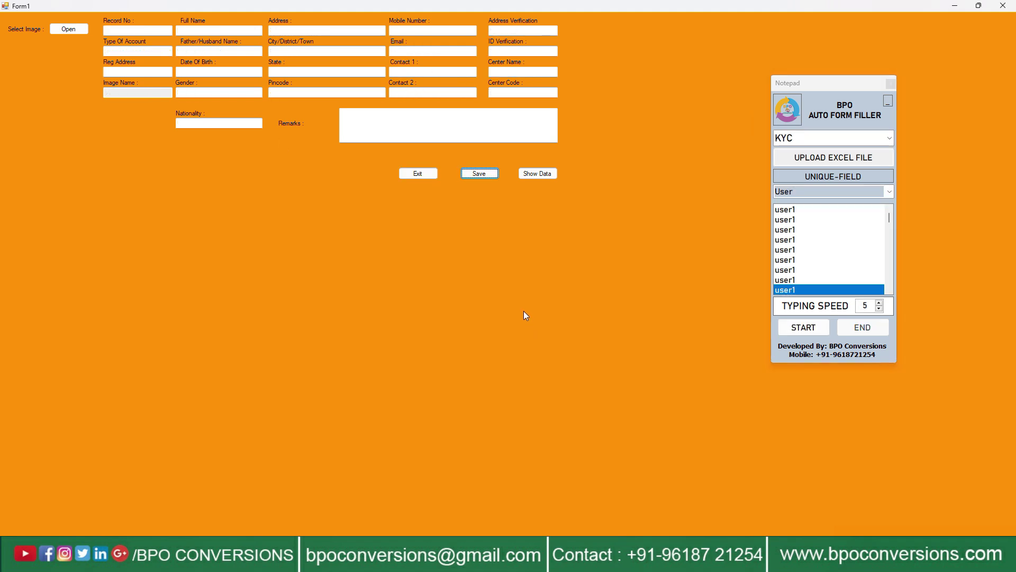
{"action": "double_click", "coordinate": [116, 137]}
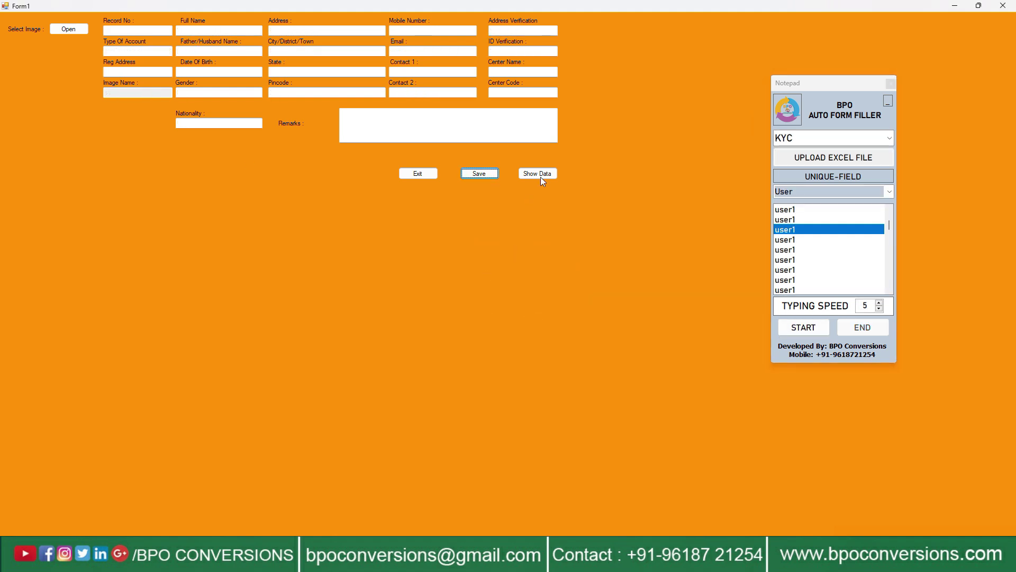
- Display the Show Data grid listing records BCTE_RTY-20301 through BCTE_RTY-20310
{"action": "left_click", "coordinate": [542, 174]}
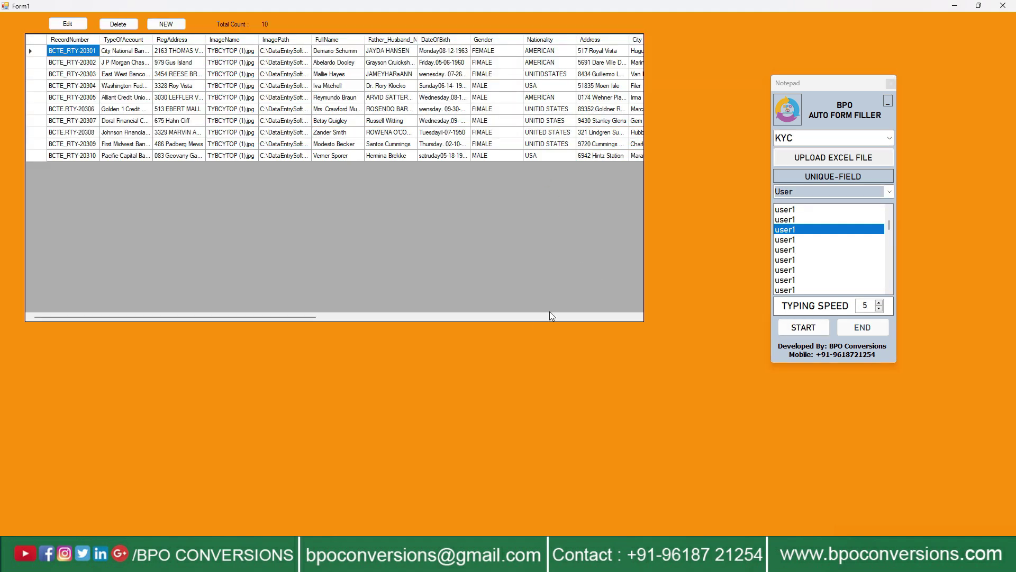
{"action": "mouse_move", "coordinate": [275, 317]}
{"action": "left_mouse_down"}
{"action": "mouse_move", "coordinate": [621, 341]}
{"action": "mouse_move", "coordinate": [406, 317]}
{"action": "mouse_move", "coordinate": [336, 273]}
{"action": "left_mouse_up"}
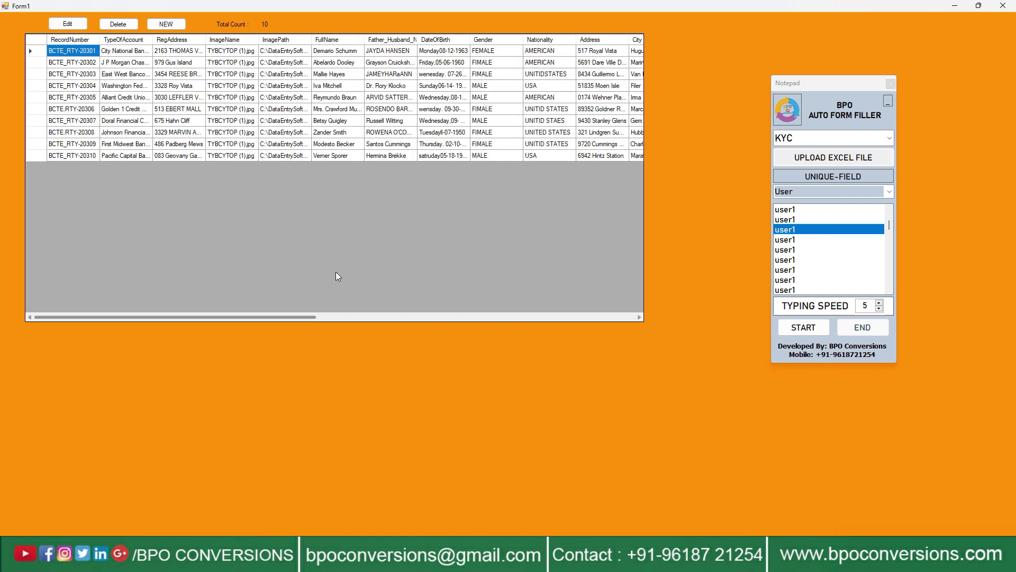